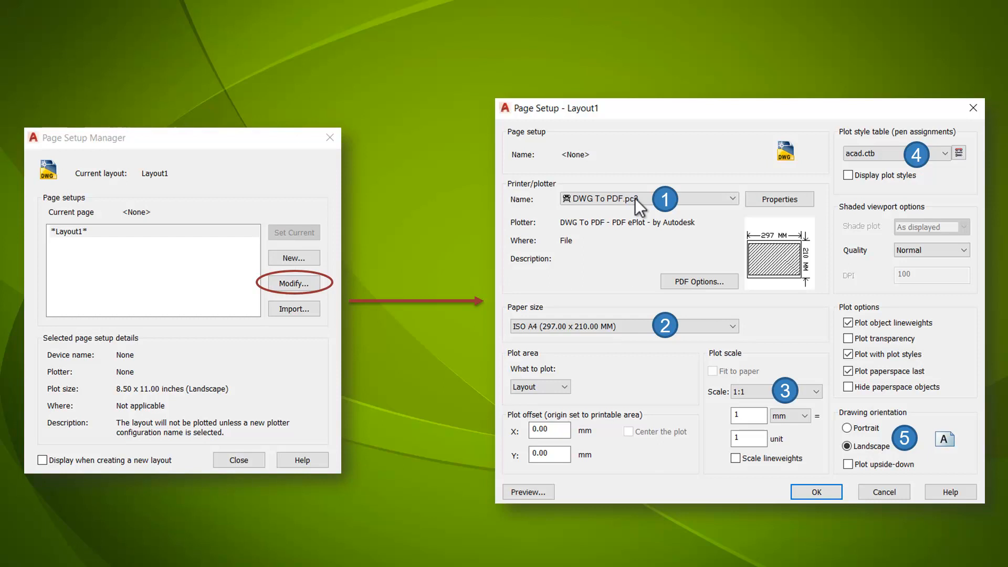
key("ctrl")
key("ctrl")
key("ctrl")
key("ctrl")
key("ctrl")
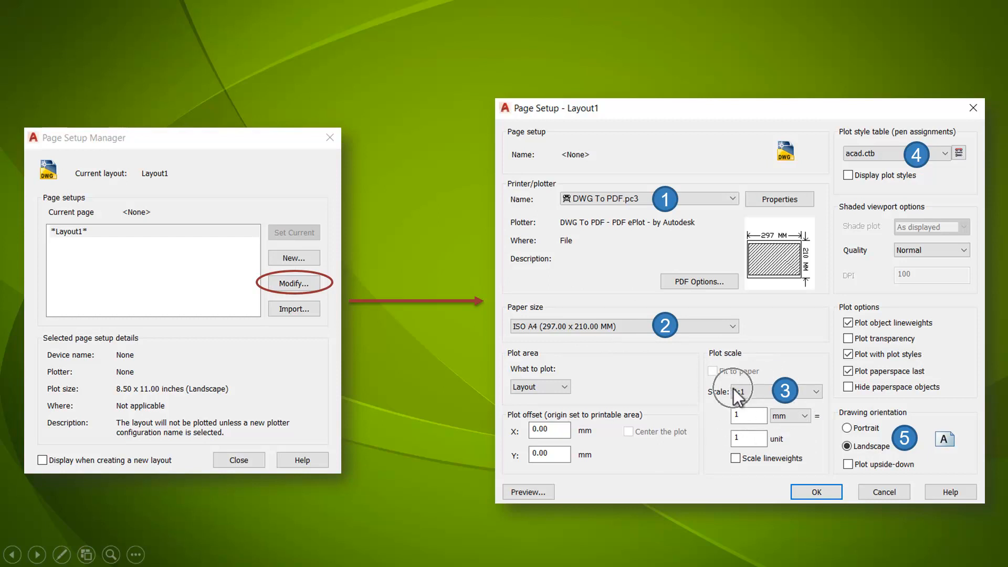
key("ctrl")
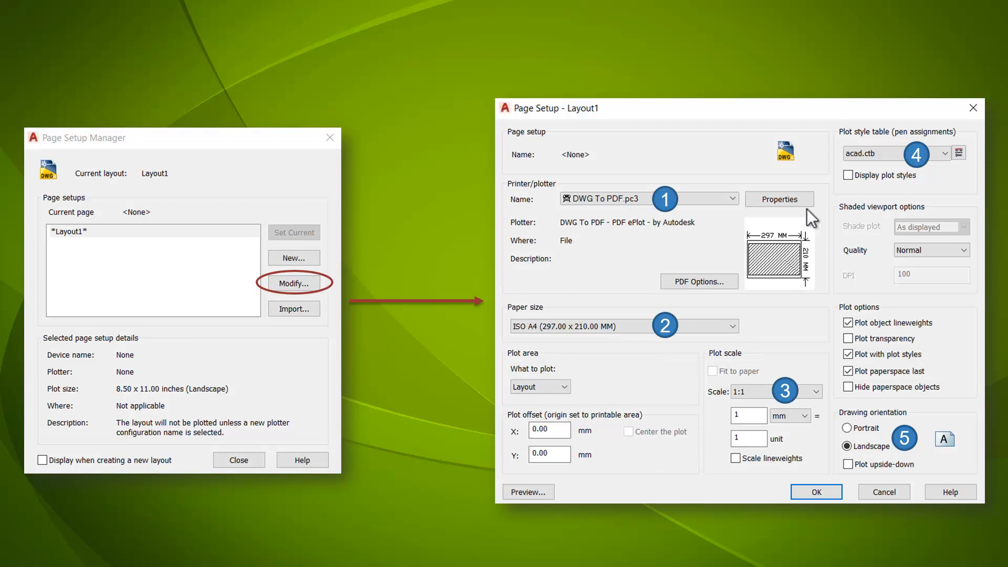
key("ctrl")
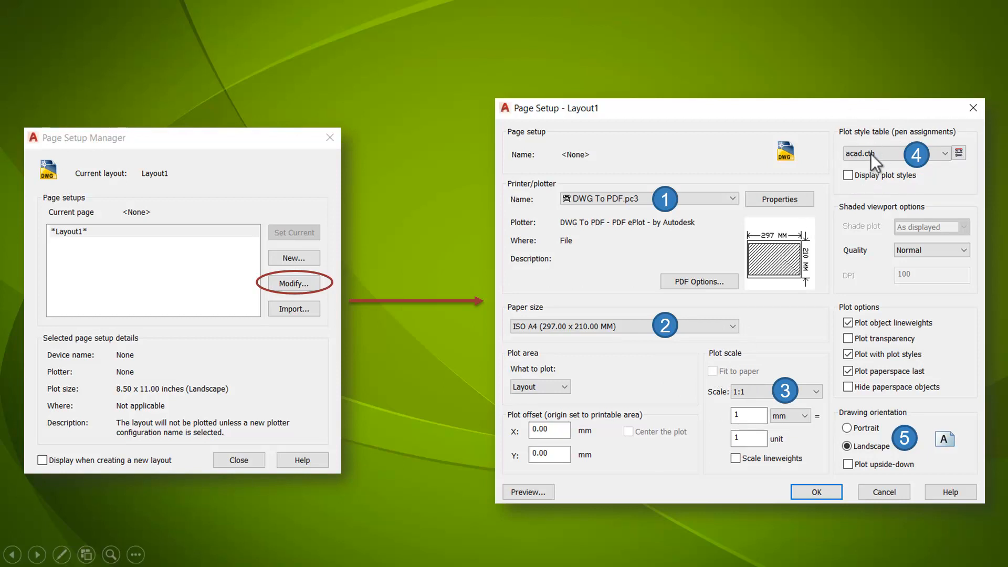
key("ctrl")
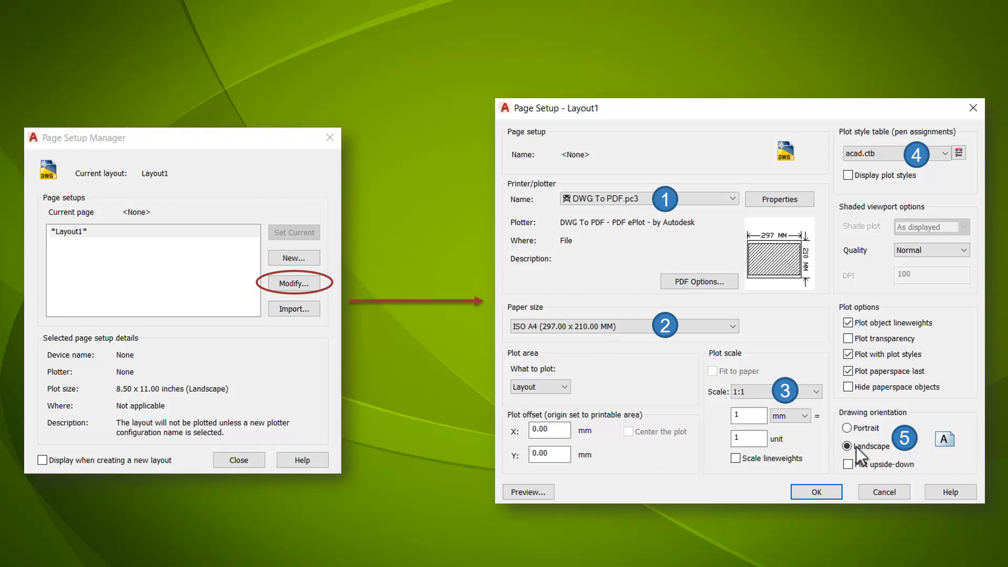
left_click(821, 495)
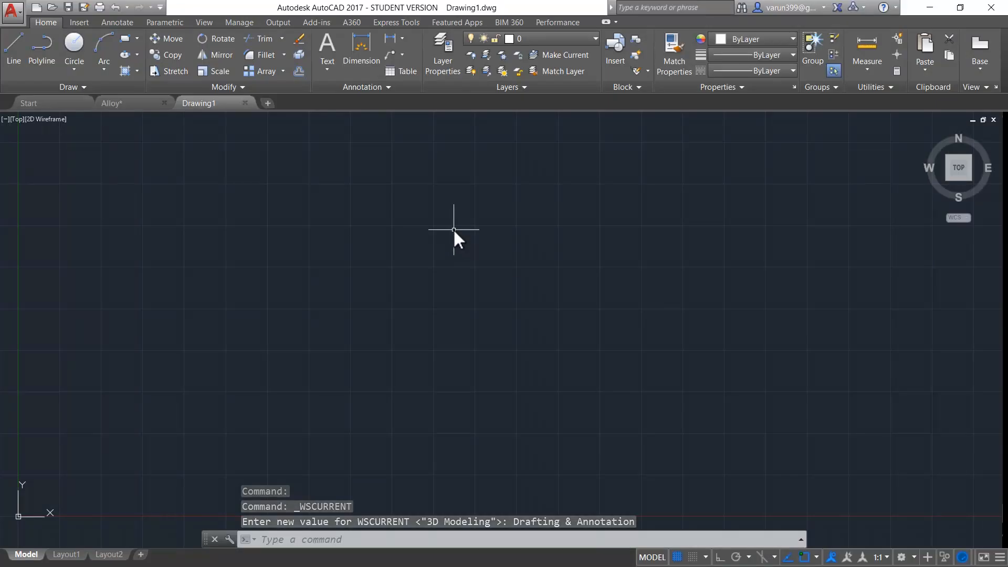
- Draw a wide rectangle in the middle of model space
type("rec")
key("Return")
left_click(232, 193)
left_click(617, 383)
- Draw a circle near the centre of the rectangle, kept well inside its edges
type("c")
key("Return")
left_click(422, 282)
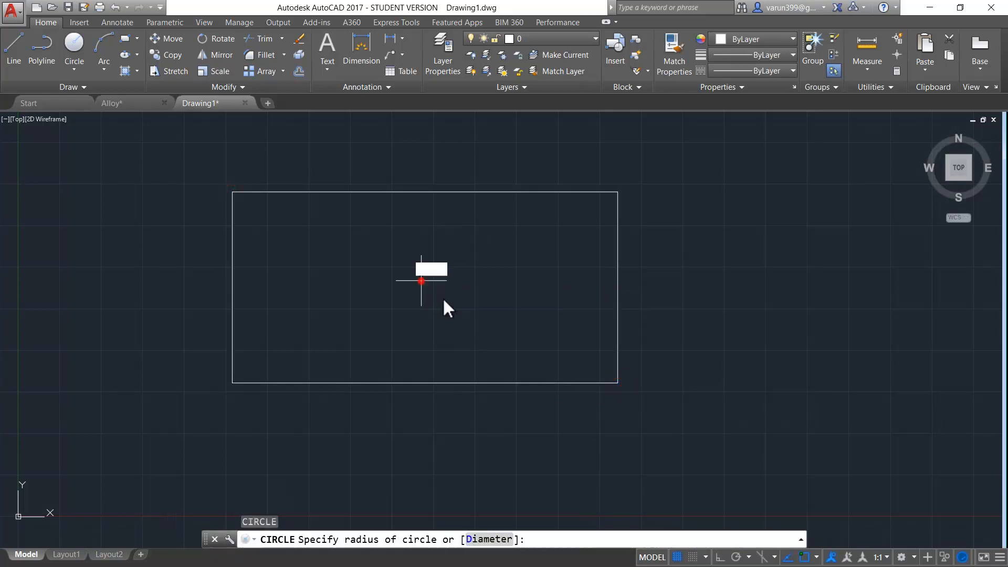
left_click(459, 313)
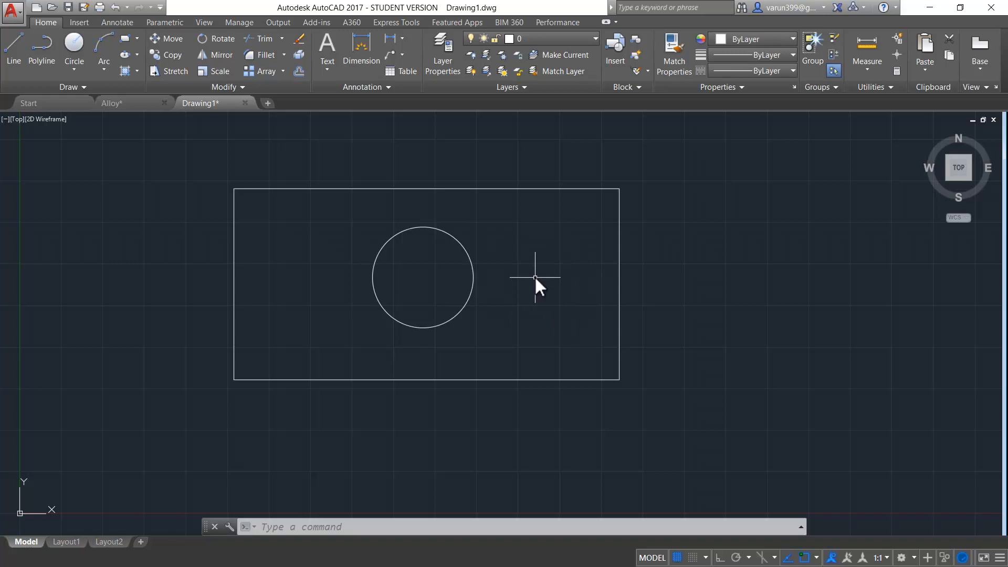
- Switch from model space to the Layout1 paper space layout
mouse_move(71, 544)
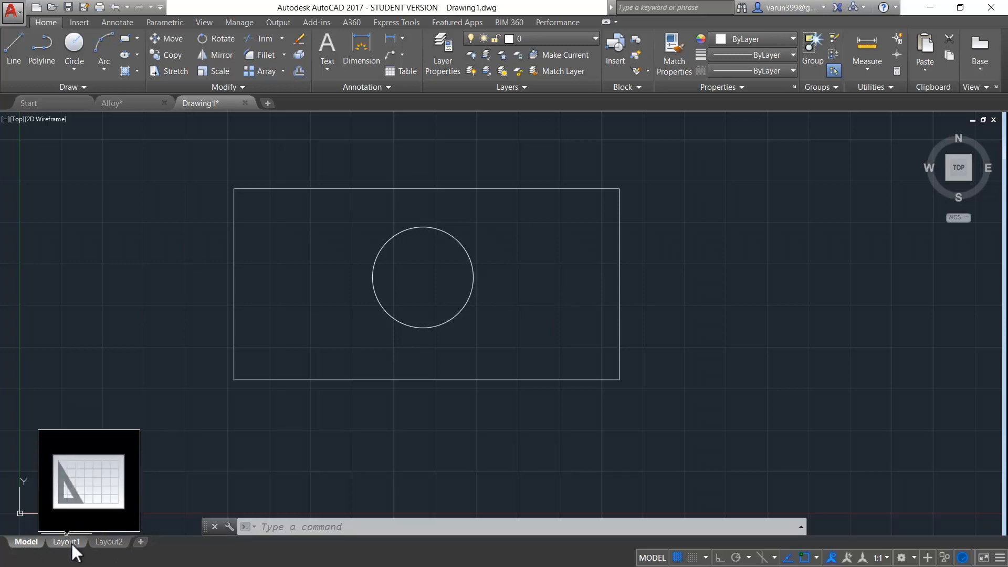
left_click(71, 543)
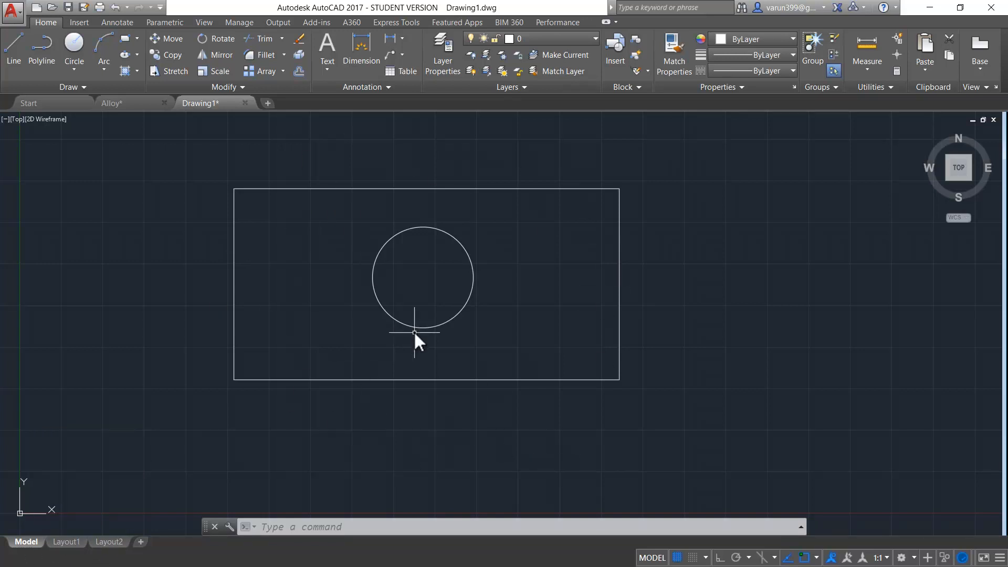
mouse_move(68, 543)
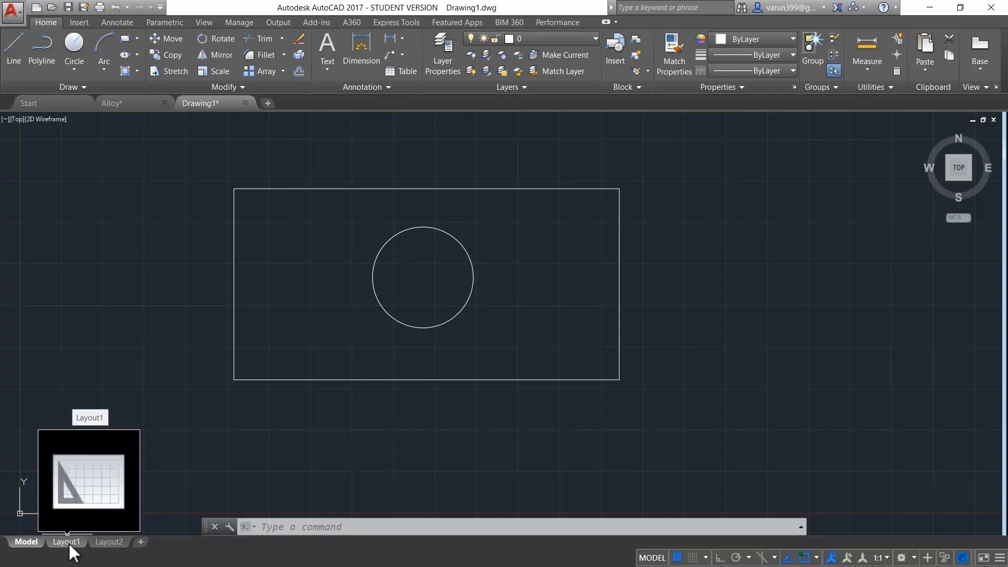
left_click(68, 541)
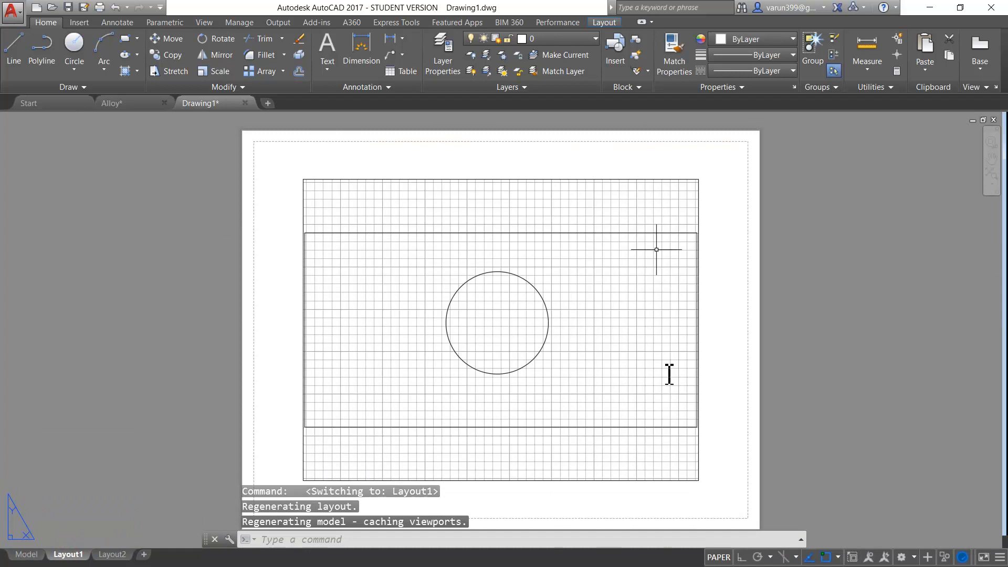
double_click(257, 417)
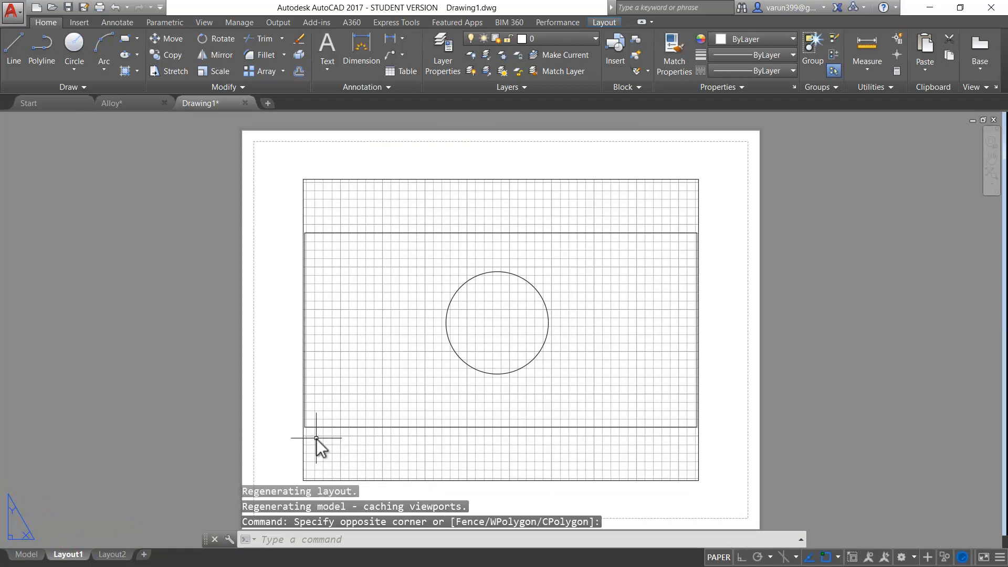
- Rename the Layout1 layout as Sample
right_click(78, 557)
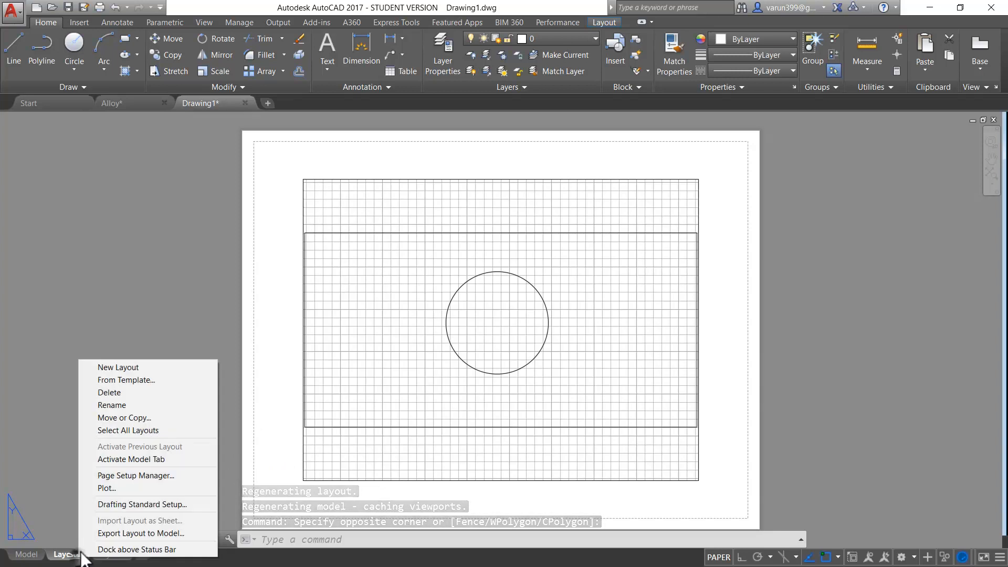
left_click(123, 409)
type("Sample")
left_click(123, 410)
left_click(123, 409)
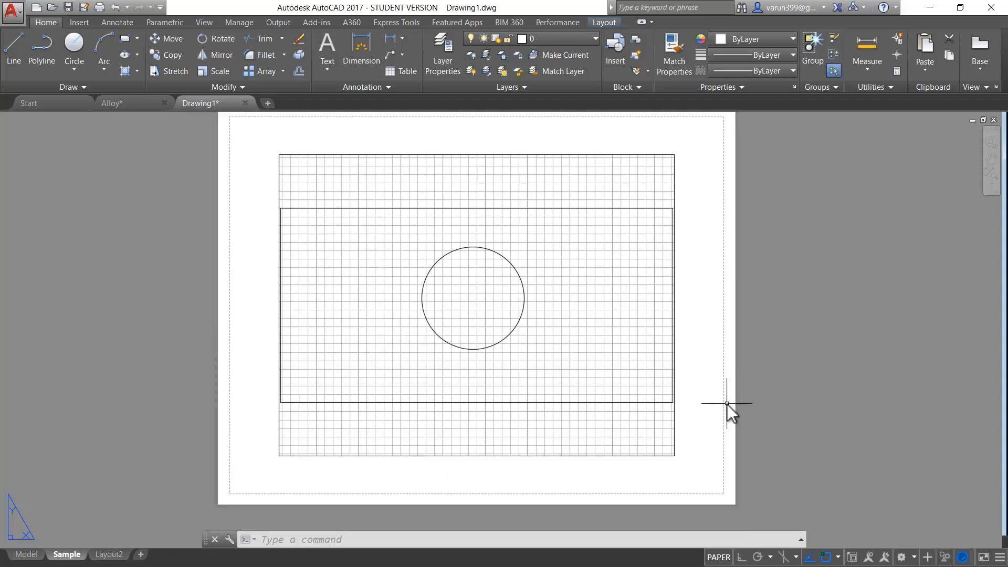
middle_click_drag(707, 398, 708, 410)
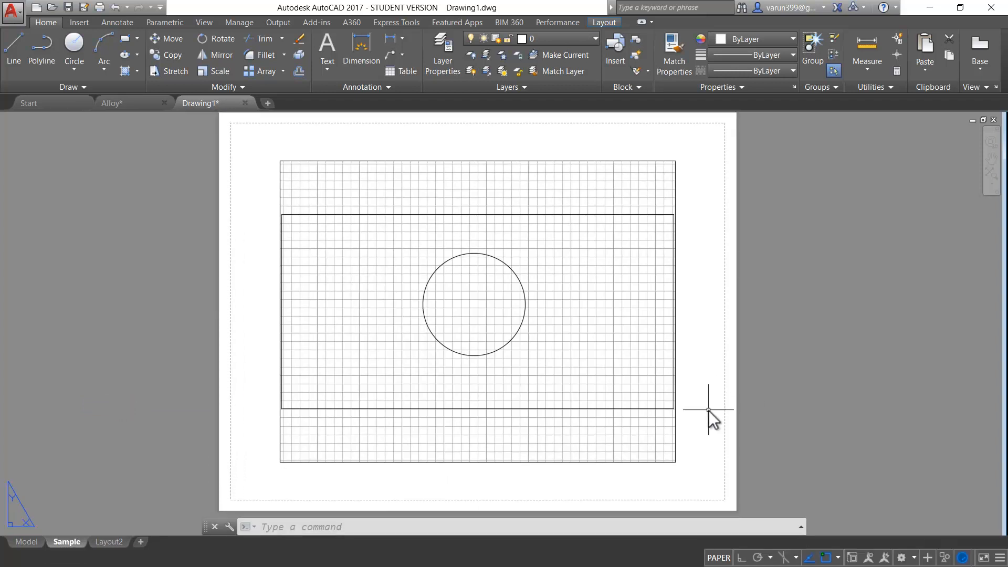
left_click(737, 394)
mouse_move(727, 401)
middle_mouse_down()
mouse_move(790, 373)
mouse_move(742, 392)
middle_mouse_up()
double_click(631, 355)
mouse_move(632, 348)
middle_mouse_down()
mouse_move(623, 363)
mouse_move(641, 360)
middle_mouse_up()
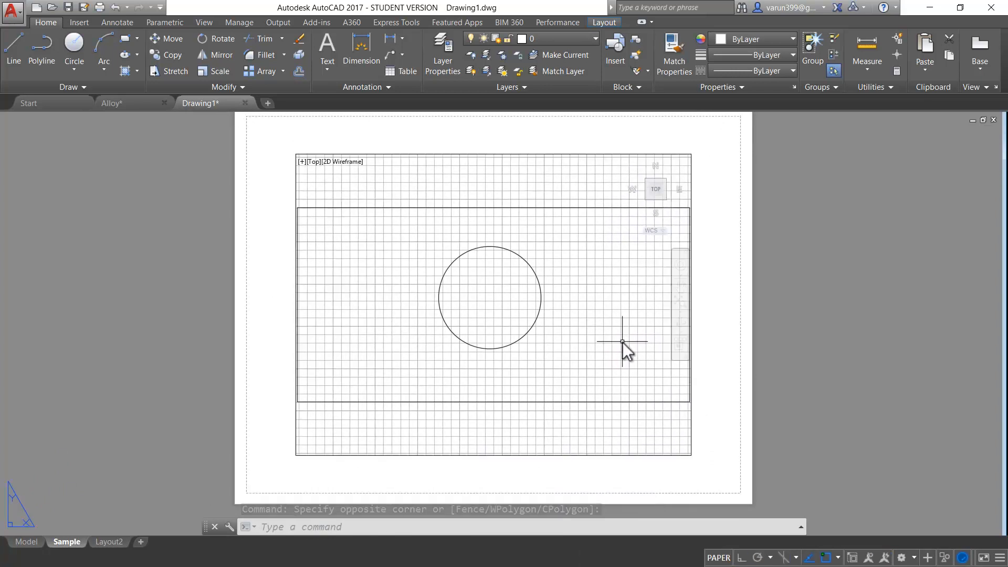
left_click(622, 342)
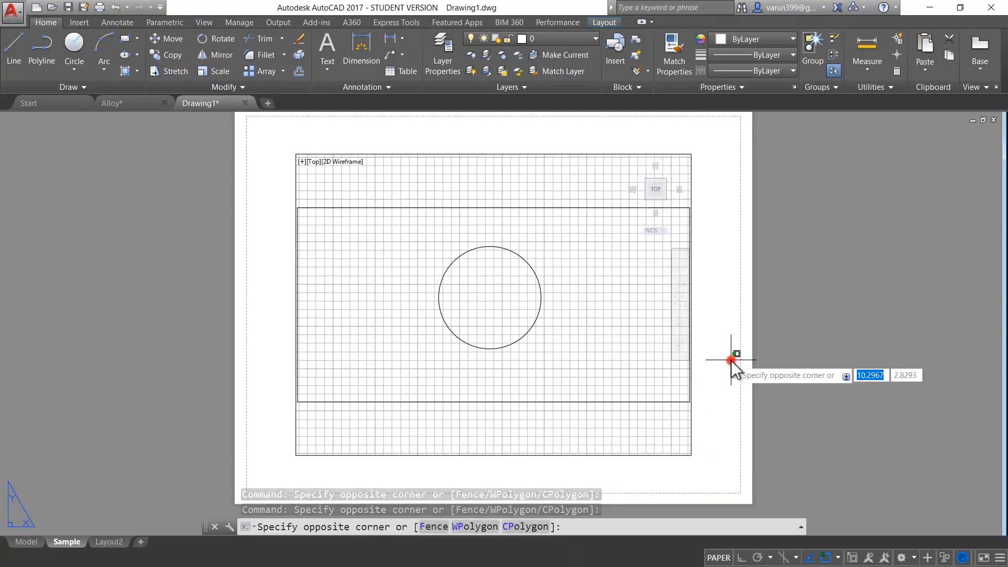
left_click(731, 360)
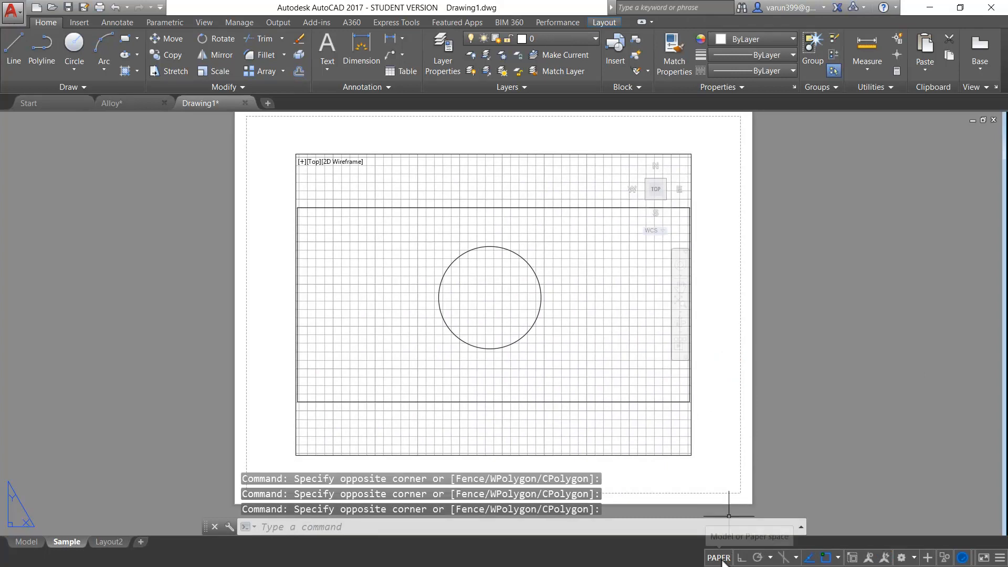
middle_click_drag(747, 439, 868, 382)
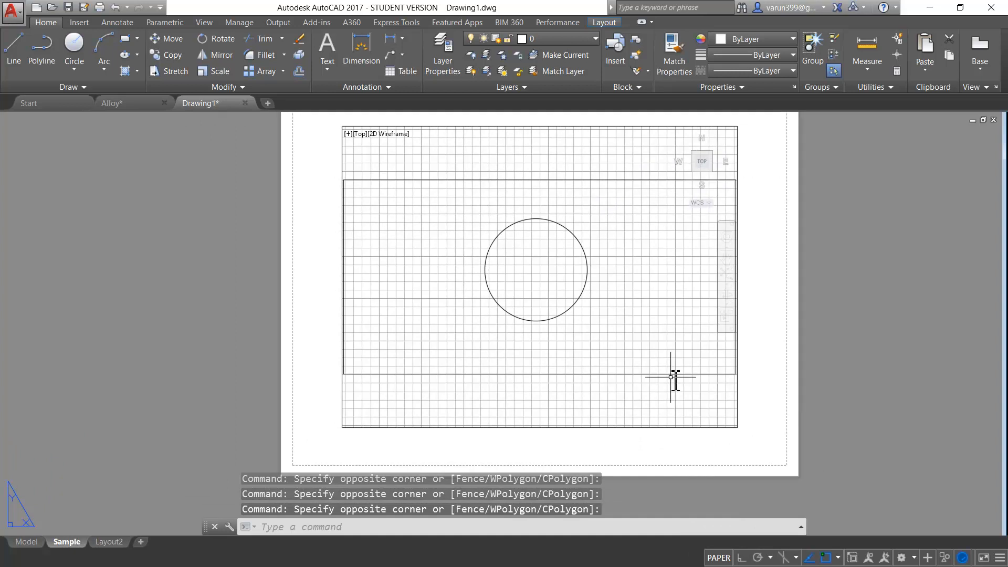
- Try panning the drawing inside the layout viewport's model space, undo the shift and return to paper space
key("ctrl")
double_click(619, 314)
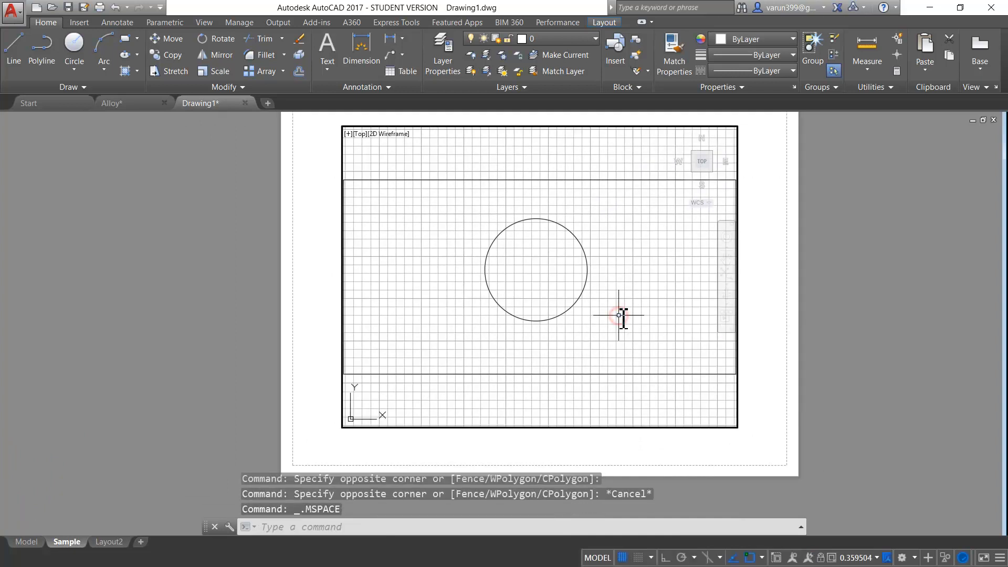
mouse_move(620, 315)
middle_mouse_down()
mouse_move(597, 337)
mouse_move(626, 322)
middle_mouse_up()
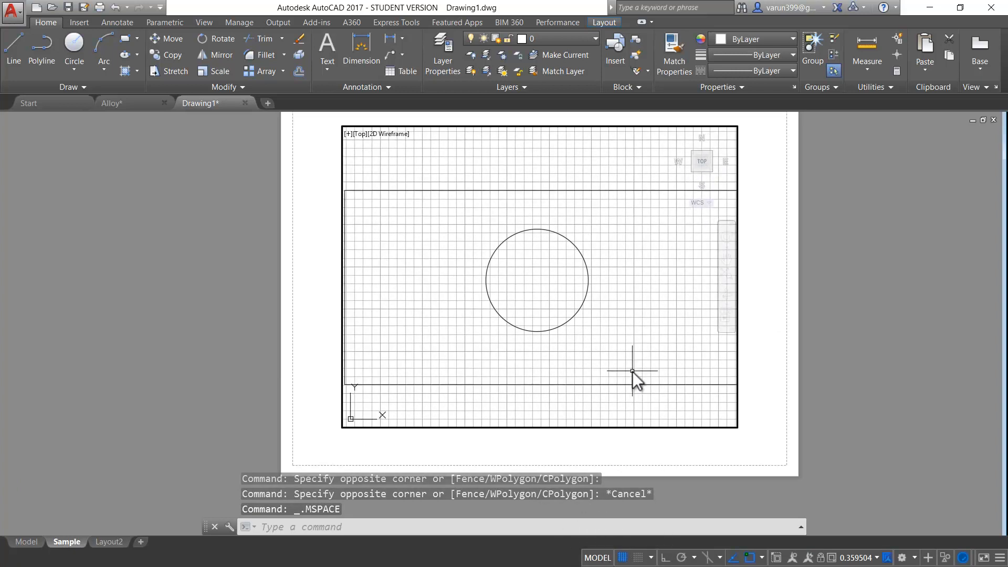
key("ctrl+z")
double_click(843, 358)
left_click(843, 357)
scroll(843, 358, "down", 2)
middle_click_drag(843, 358, 782, 374)
key("Escape")
key("Escape")
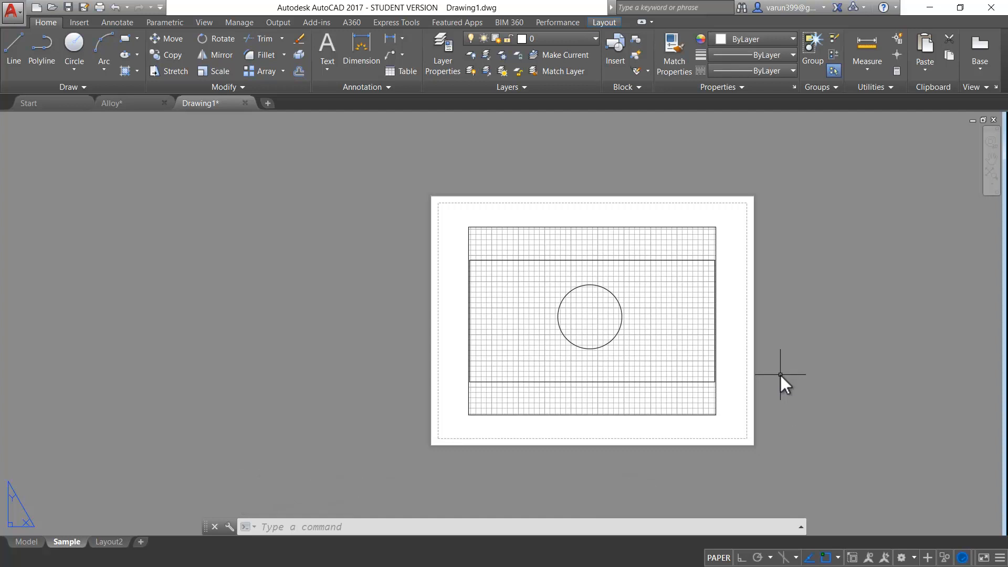
- Open the Sample layout's page setup for modification through the Page Setup Manager
right_click(76, 544)
left_click(116, 462)
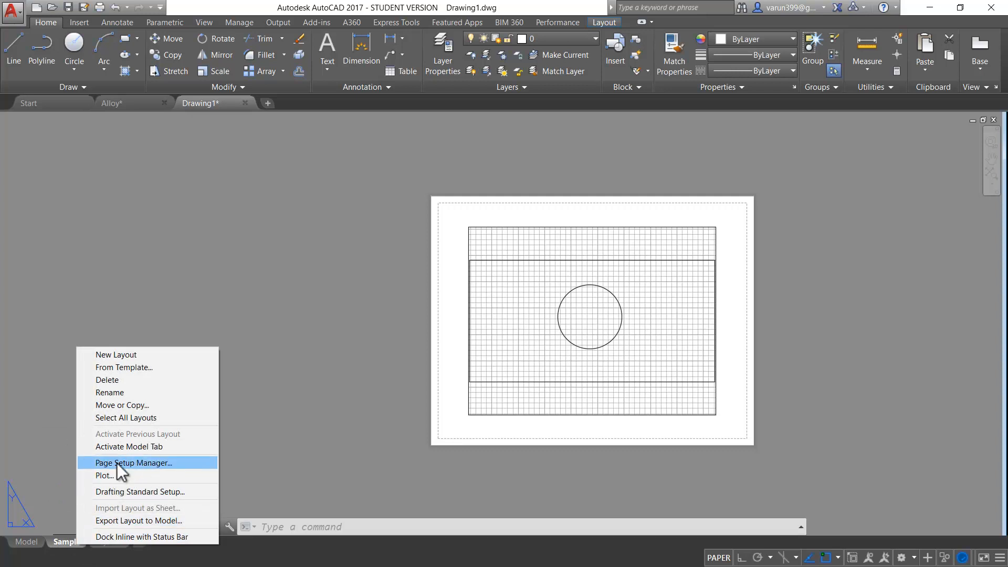
left_click(117, 462)
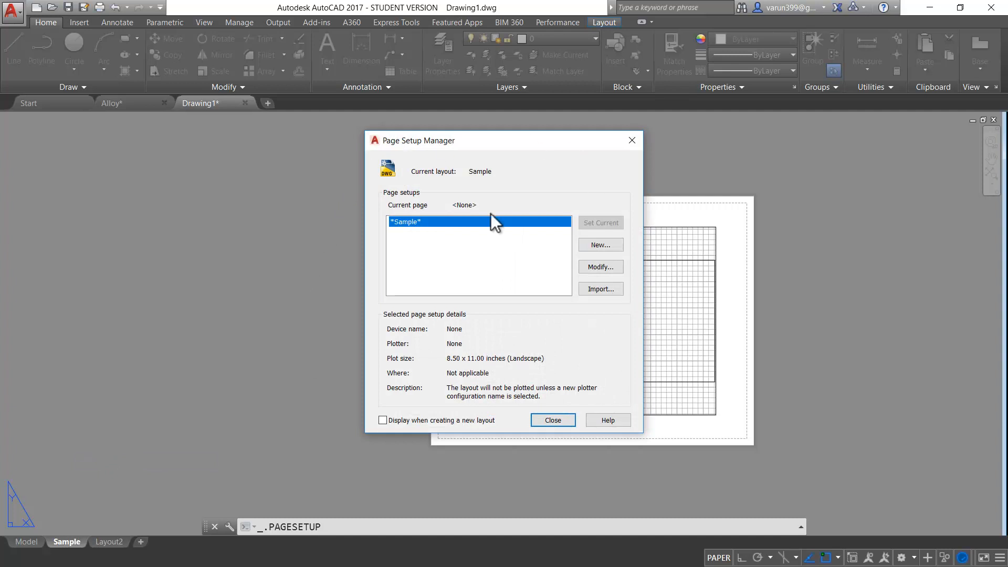
left_click(401, 225)
left_click(599, 268)
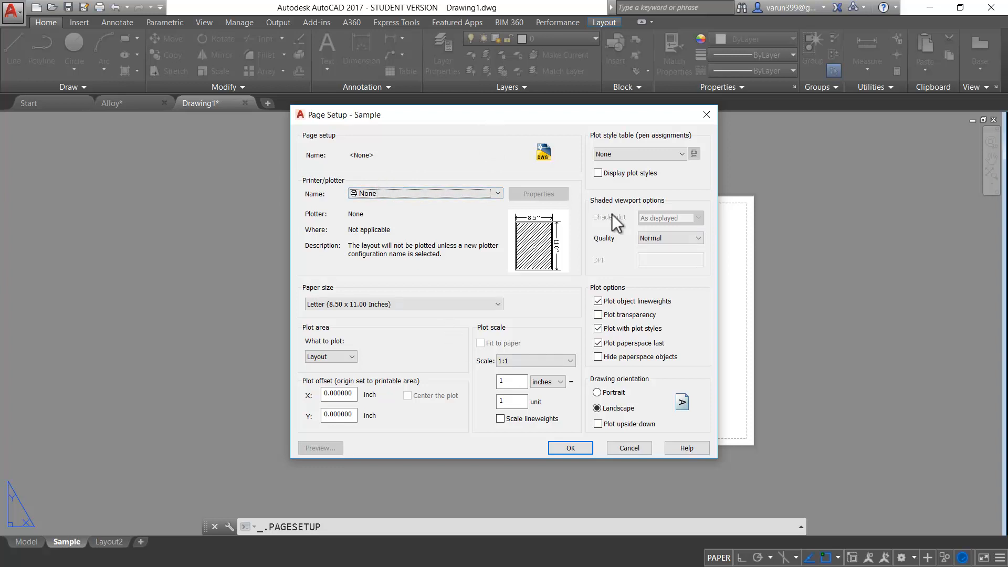
- Set the page setup's plotter to DWG To PDF.pc3
left_click(421, 194)
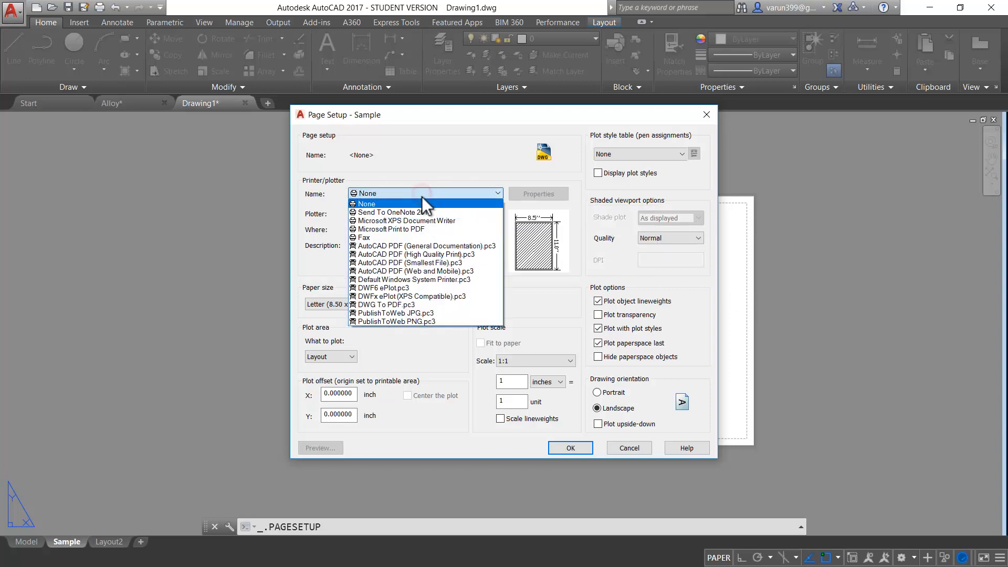
left_click(396, 304)
left_click(396, 304)
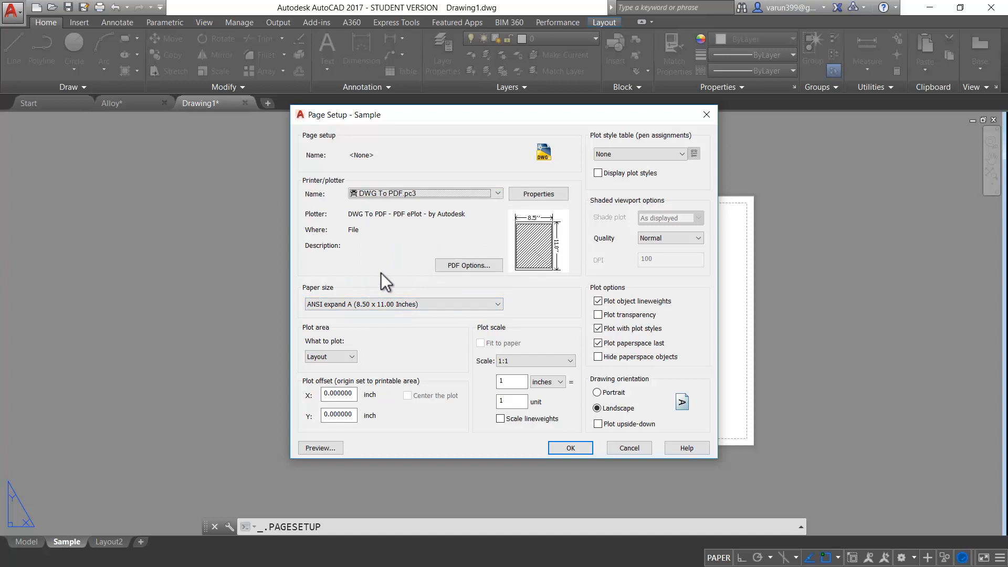
- Set the paper size to ISO A4 (297.00 x 210.00 MM)
left_click(375, 305)
left_click_drag(500, 488, 499, 458)
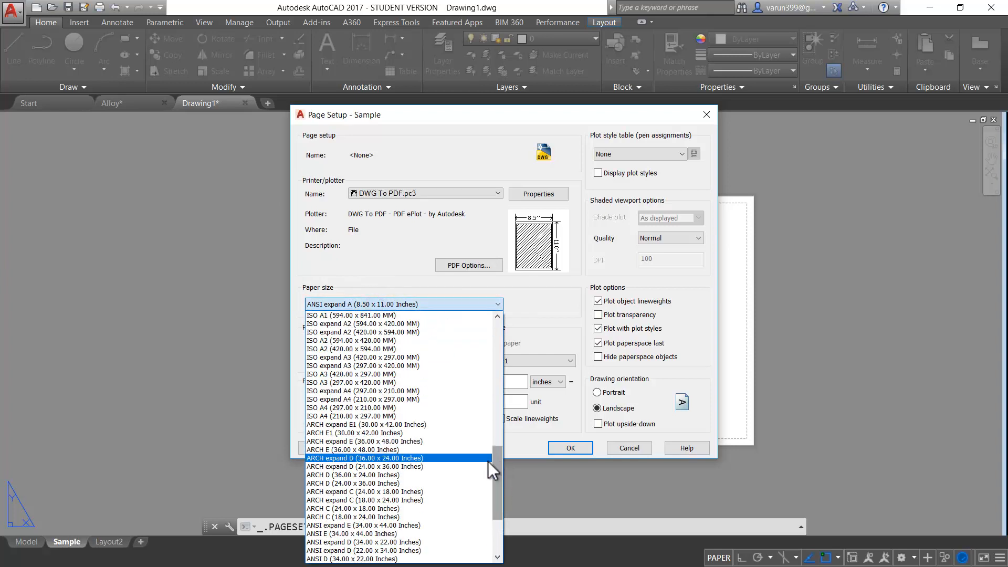
left_click(407, 408)
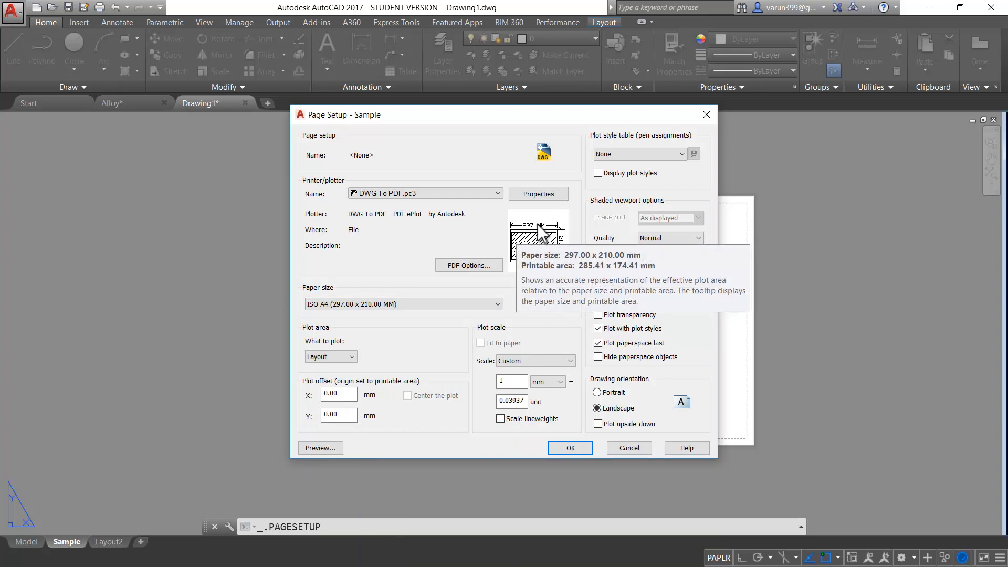
- Try the ISO A4 (210.00 x 297.00 MM) paper size and switch back to ISO A4 (297.00 x 210.00 MM)
left_click(466, 303)
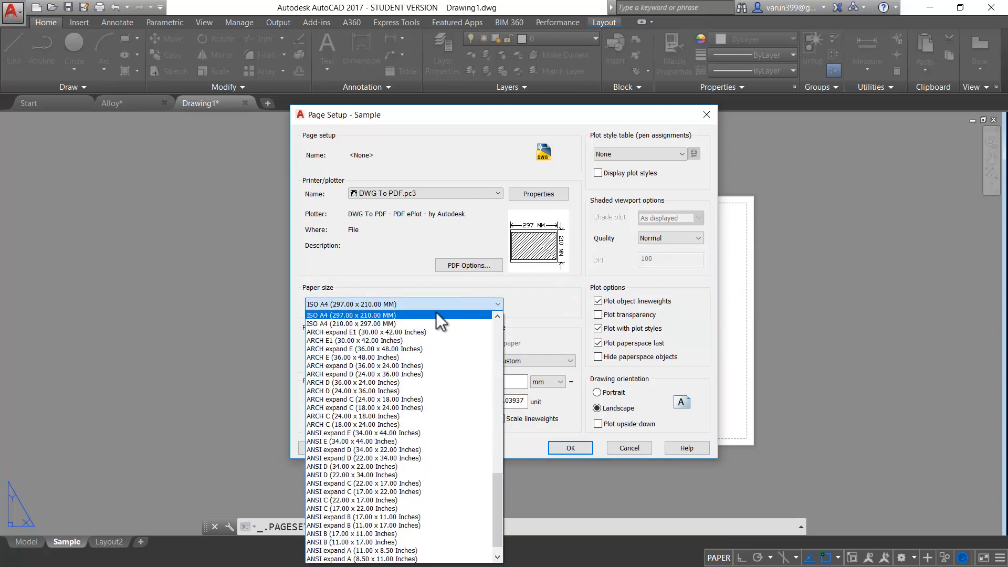
left_click(385, 323)
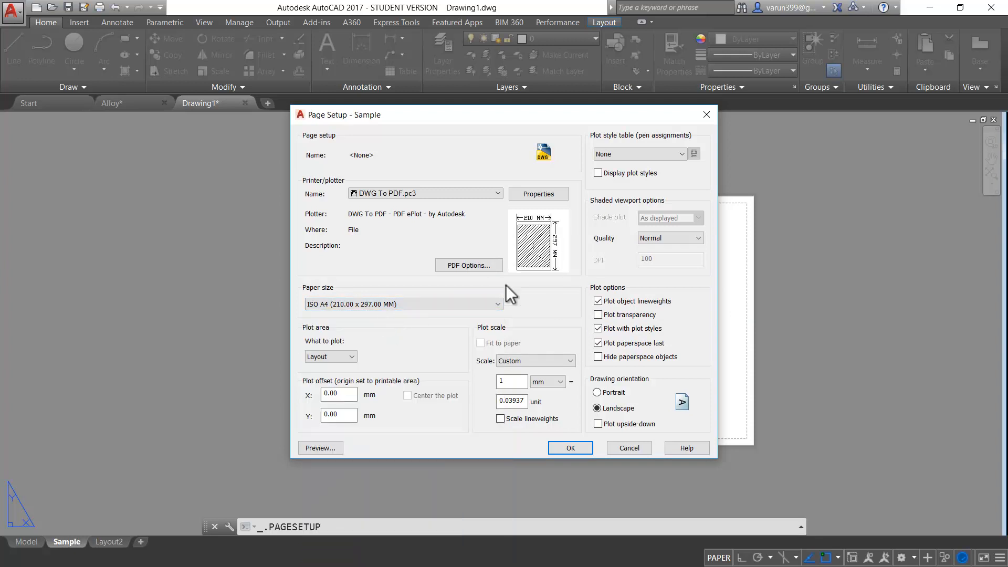
left_click(480, 303)
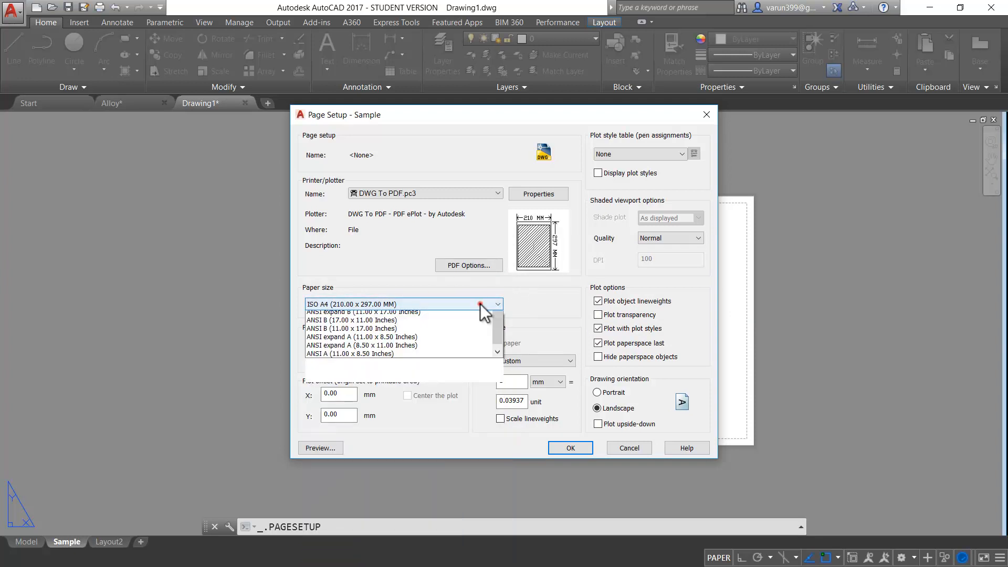
scroll(455, 317, "up", 1)
left_click(438, 327)
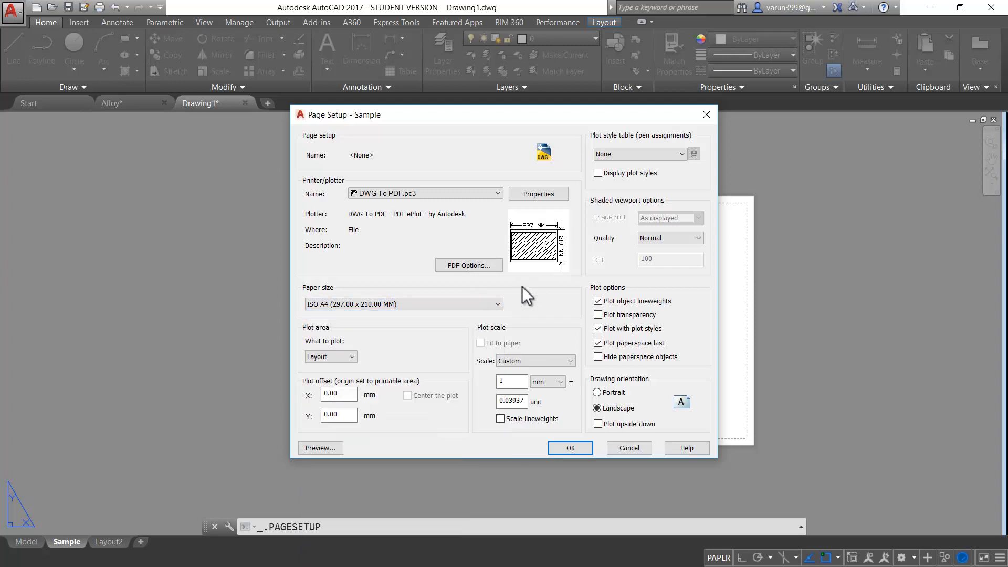
- Set the Sample page setup's plot scale to 1:1
mouse_move(544, 245)
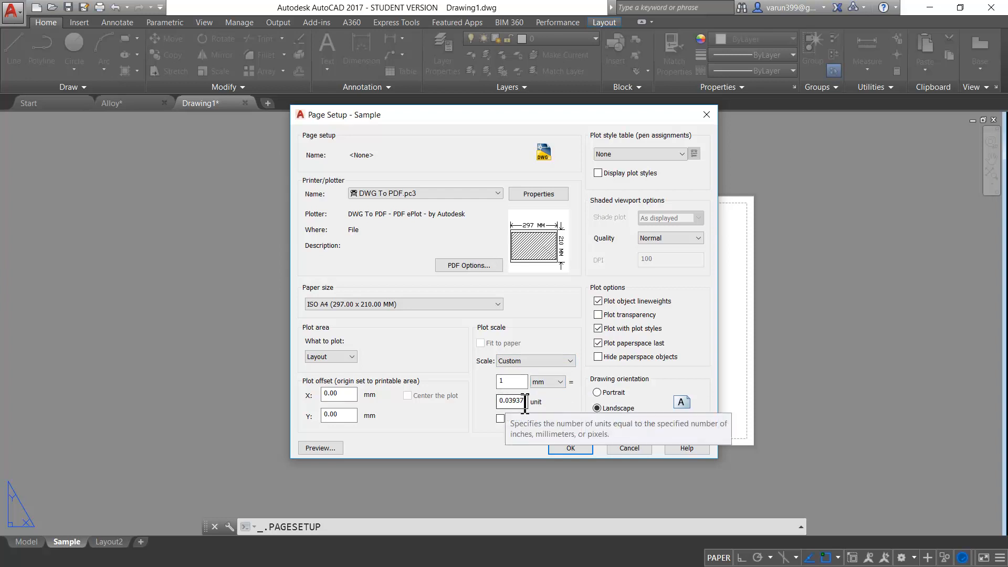
left_click(516, 361)
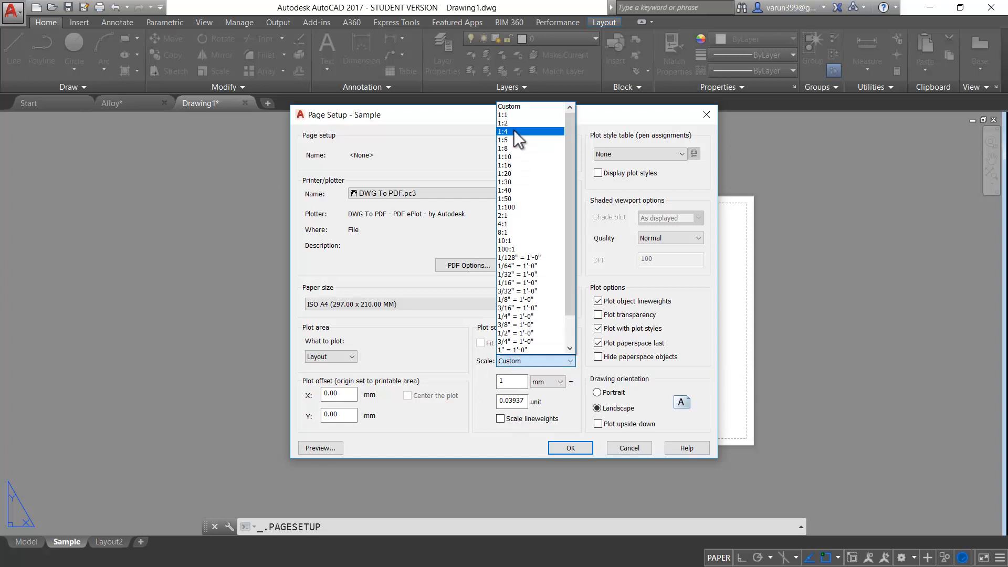
left_click(515, 116)
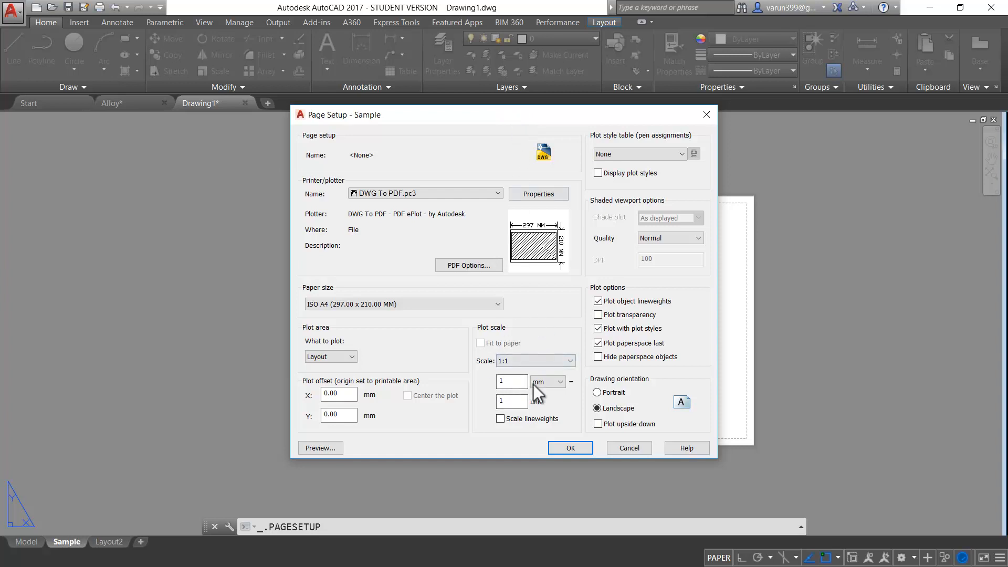
- Assign the acad.ctb plot style table, apply the Sample page setup and return to the layout
left_click(622, 154)
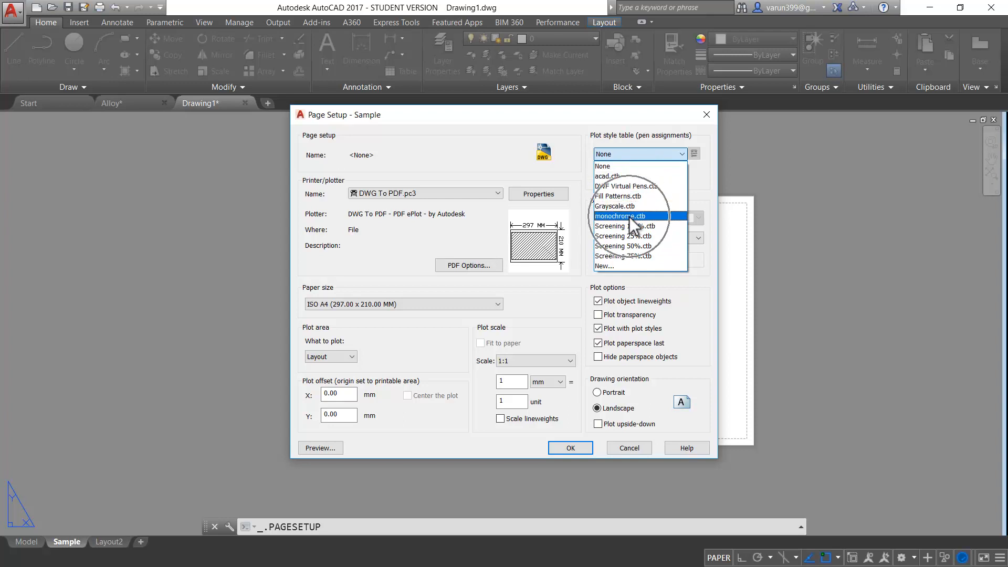
left_click(617, 178)
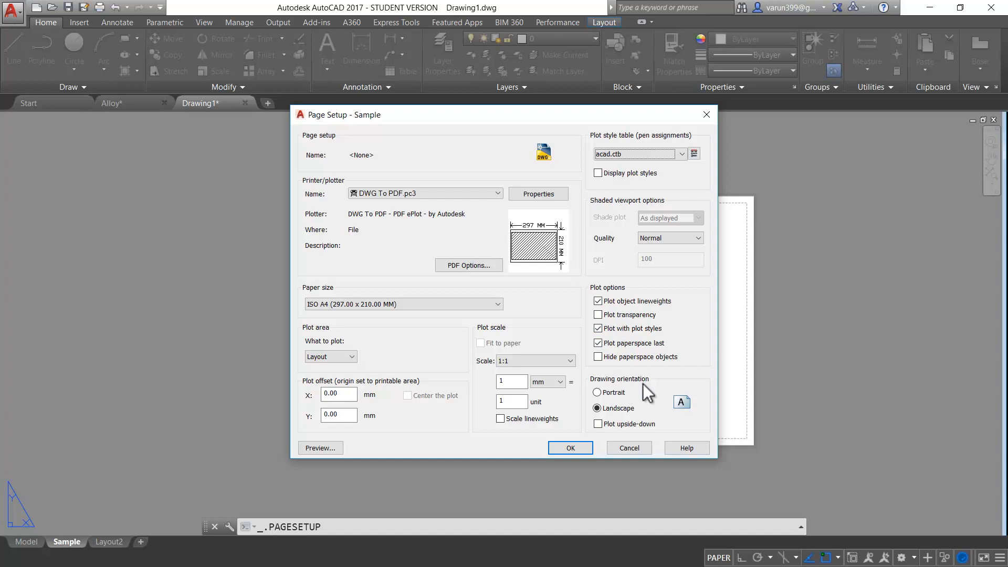
mouse_move(512, 247)
left_click(588, 451)
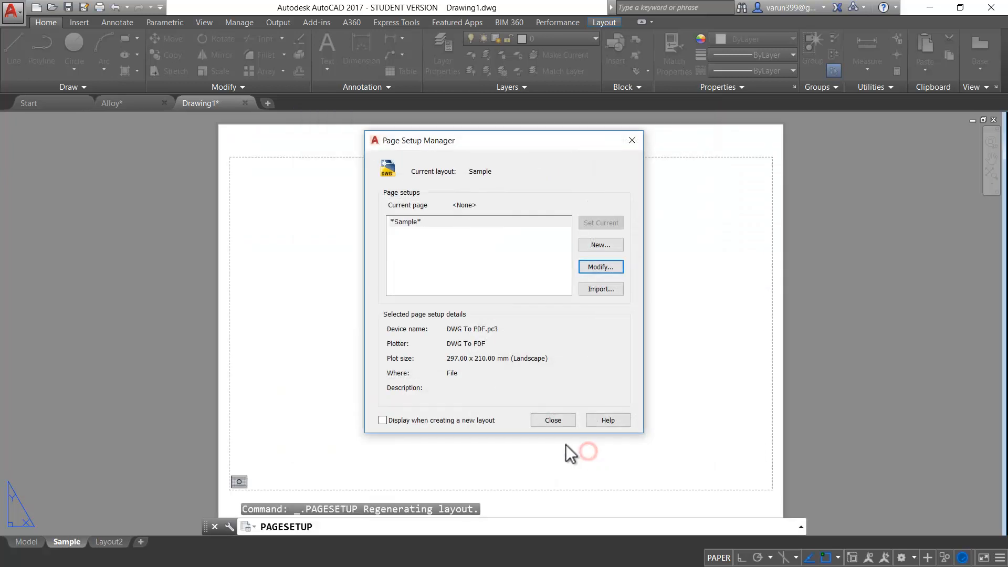
left_click(552, 420)
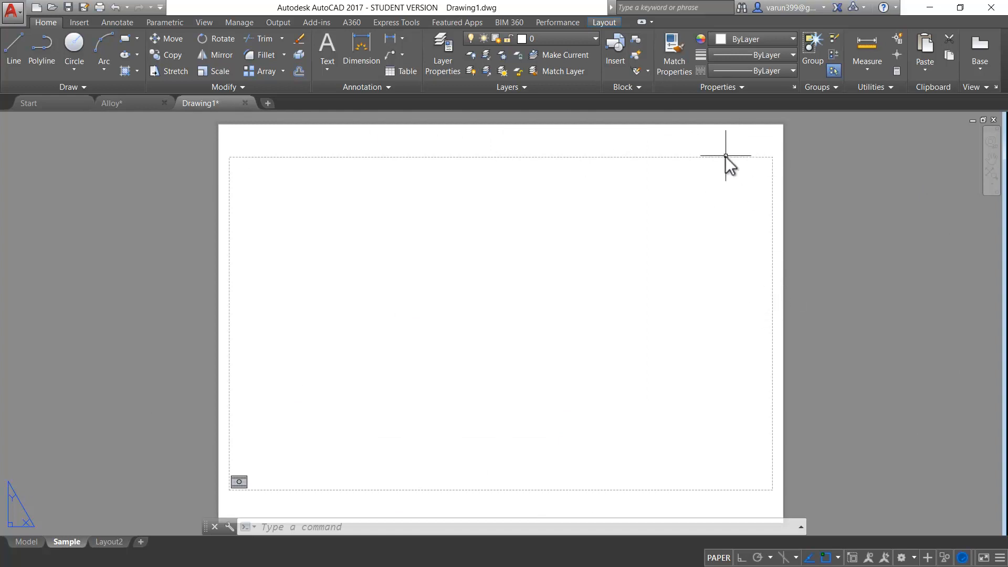
- Examine the A4 sheet, its dashed printable-area boundary and the small viewport in the sheet's lower-left corner
scroll(723, 156, "up", 2)
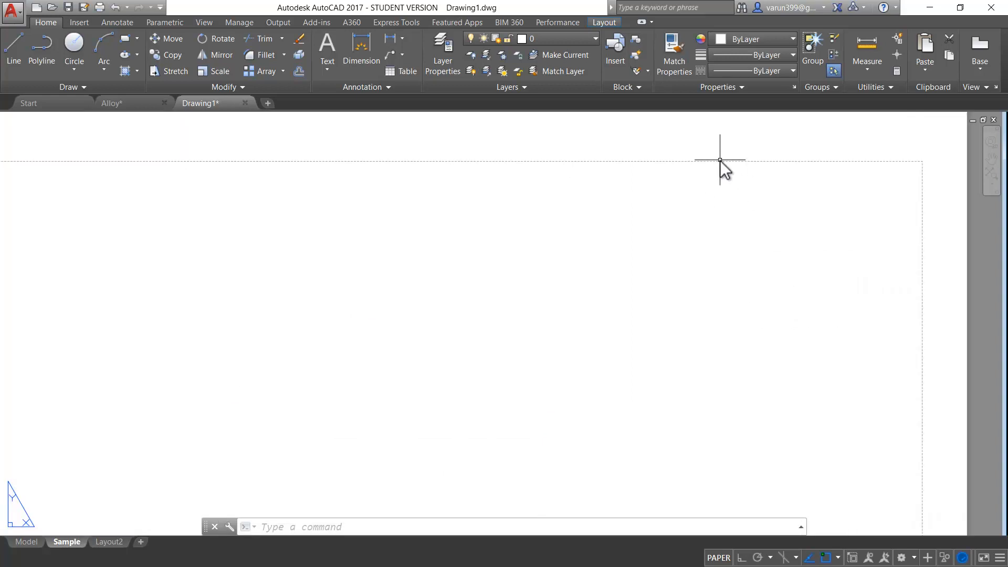
scroll(720, 160, "down", 5)
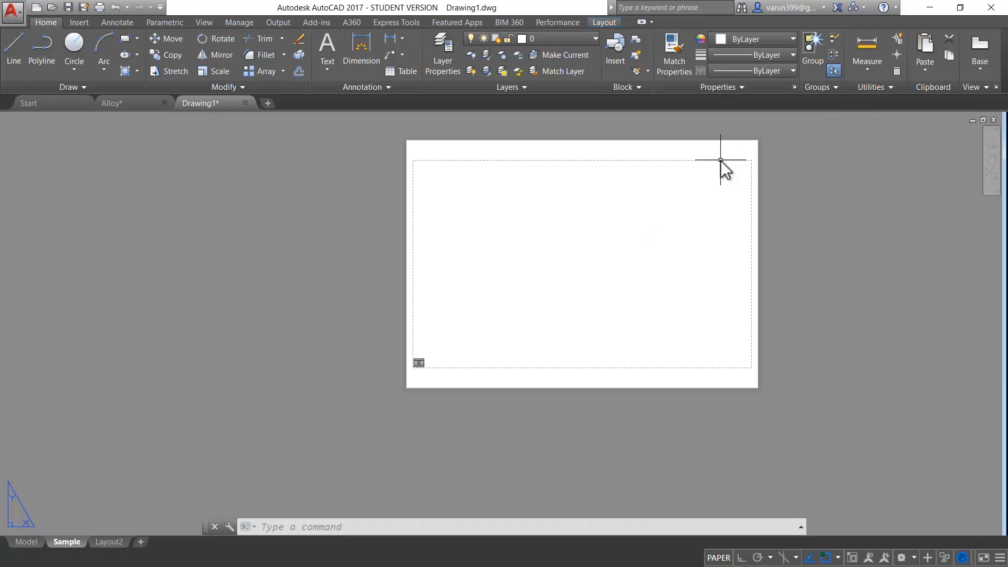
middle_click_drag(721, 159, 651, 235)
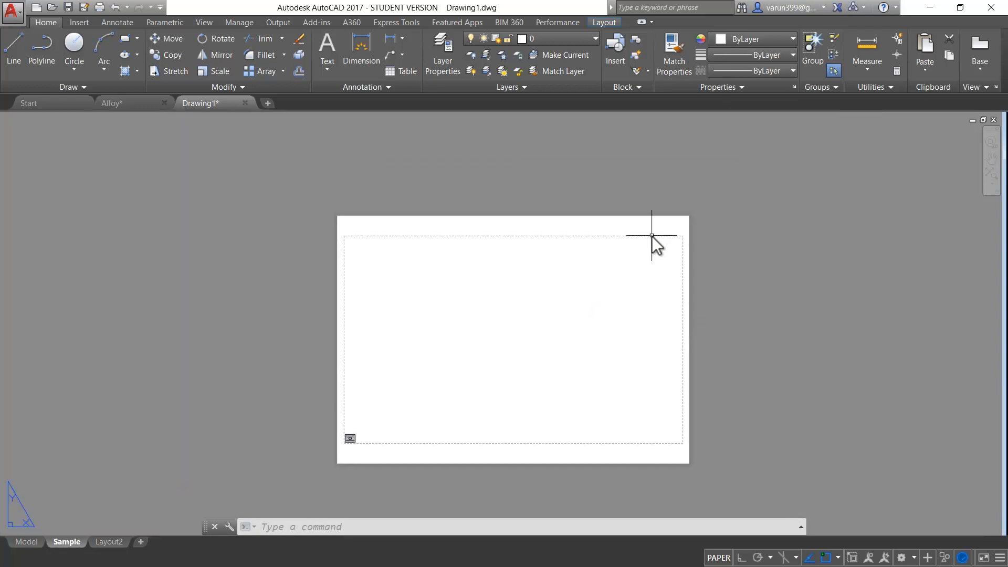
scroll(651, 235, "up", 2)
middle_click_drag(651, 235, 651, 165)
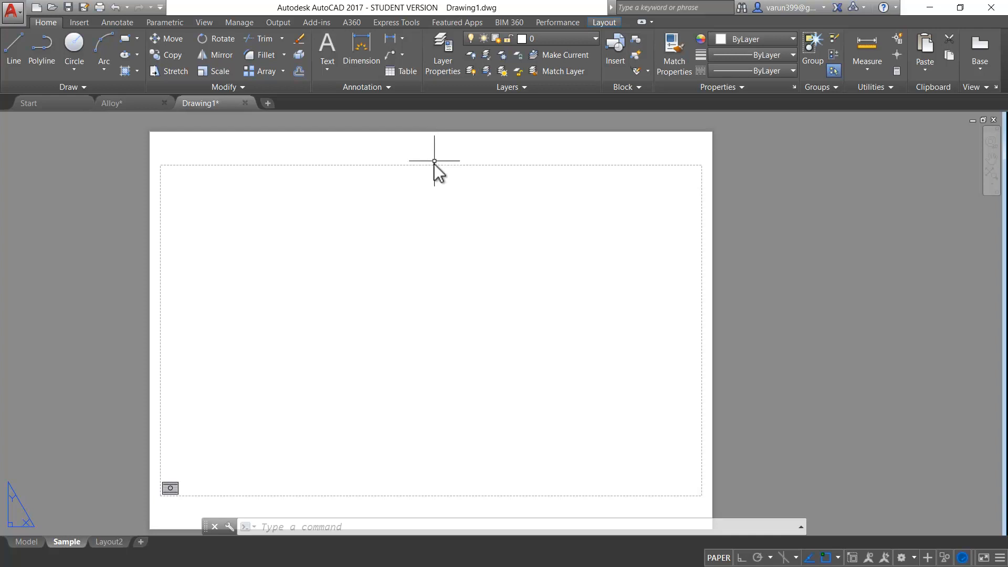
middle_click_drag(434, 163, 455, 144)
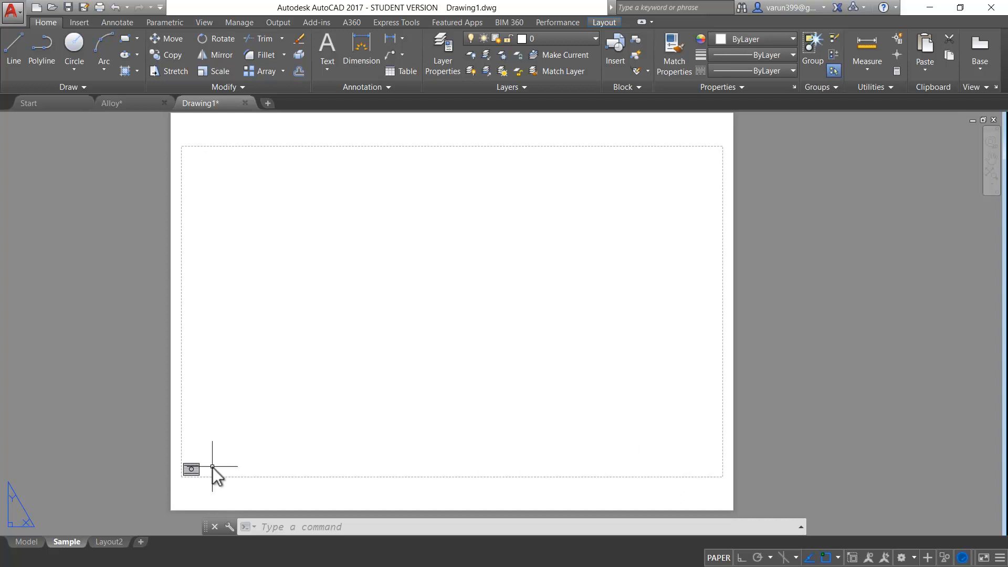
scroll(224, 471, "down", 2)
scroll(207, 469, "up", 2)
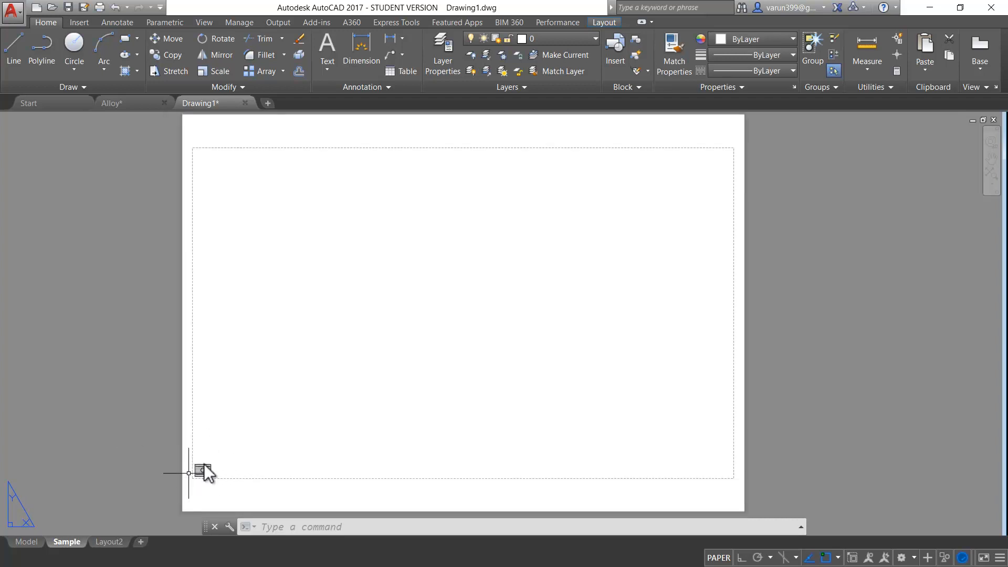
scroll(213, 480, "up", 2)
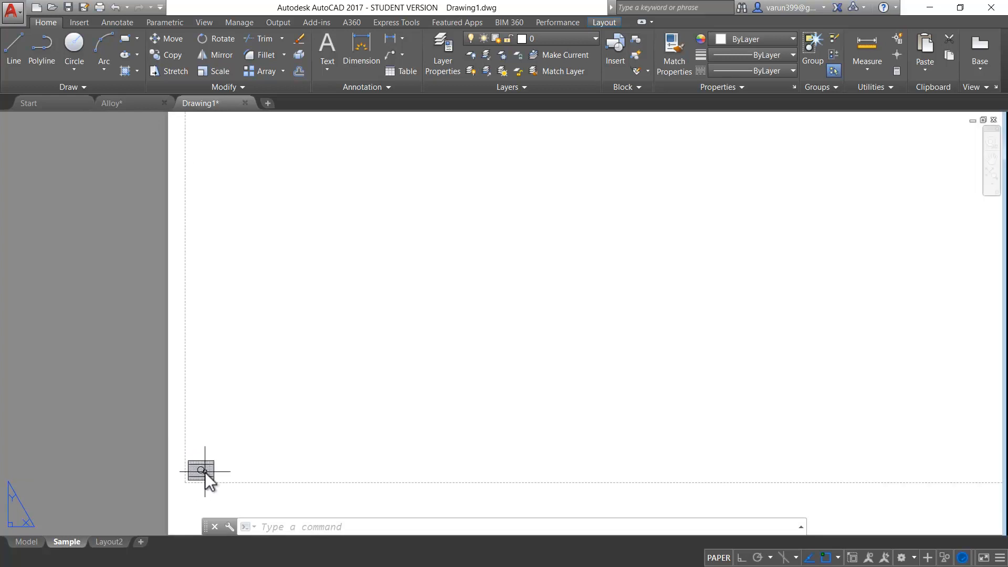
scroll(190, 479, "up", 2)
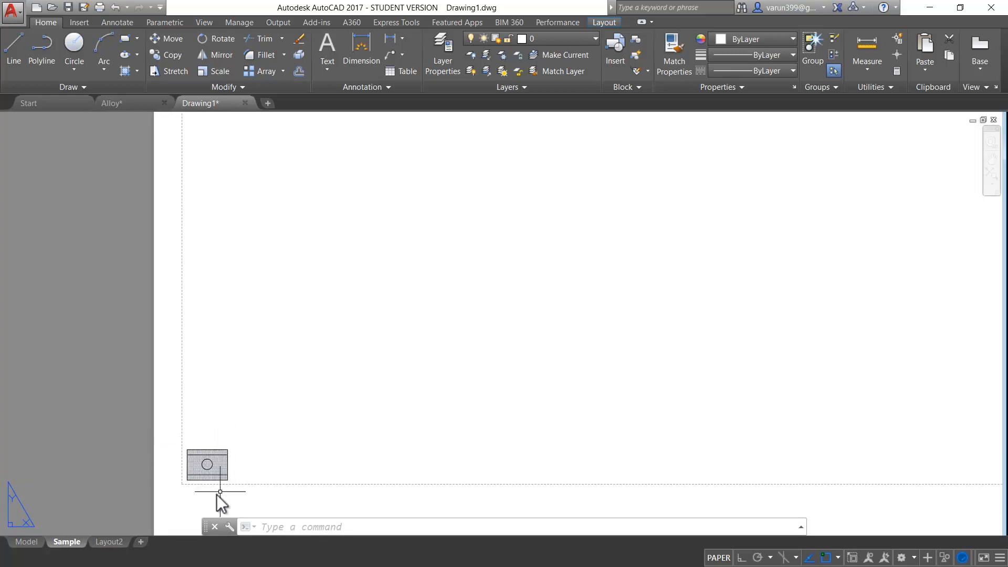
- Select the small viewport to inspect its extent on the sheet, and clear the selection
key("ctrl")
left_click(218, 449)
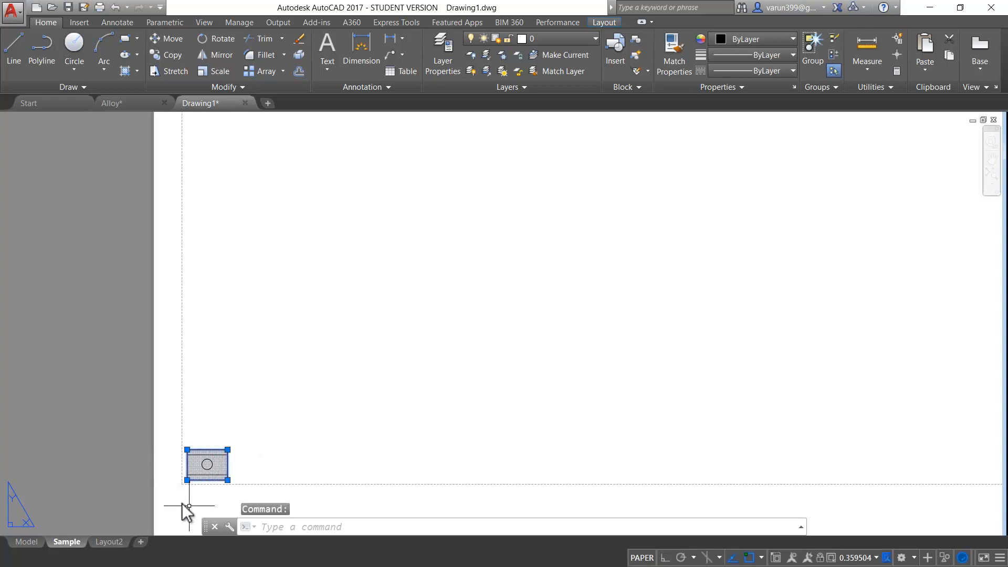
middle_click_drag(316, 446, 319, 413)
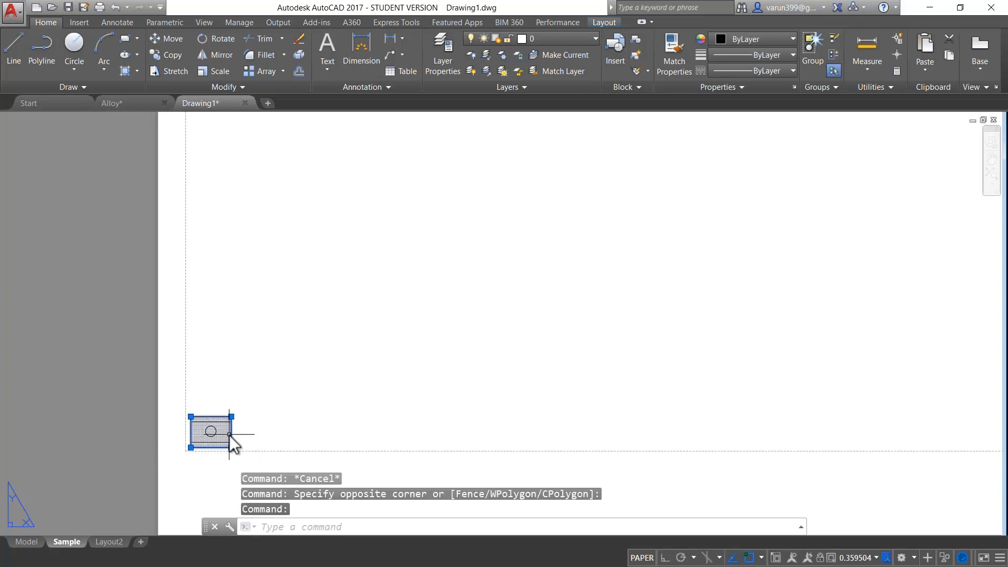
scroll(229, 435, "down", 5)
middle_click_drag(257, 432, 265, 447)
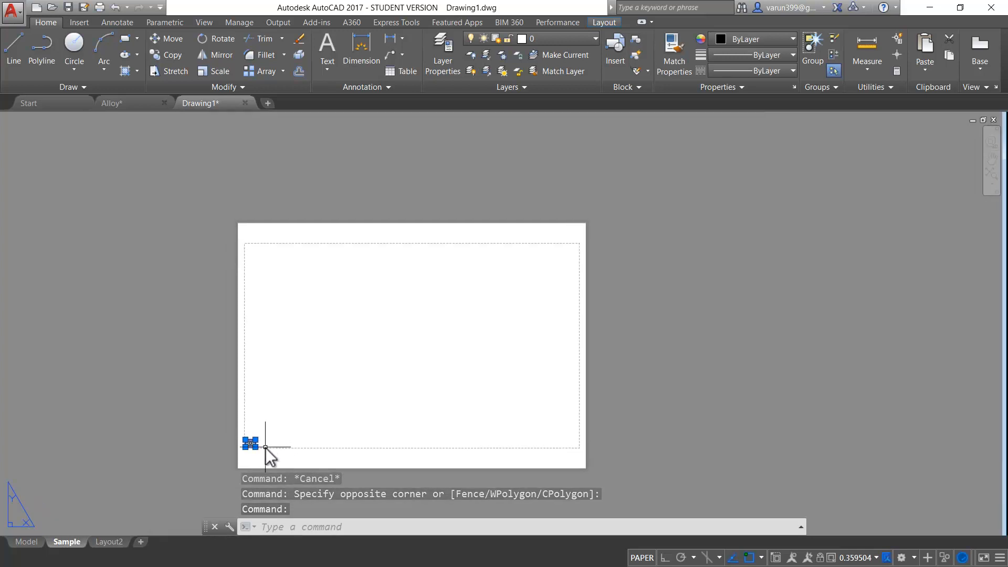
key("Escape")
key("Escape")
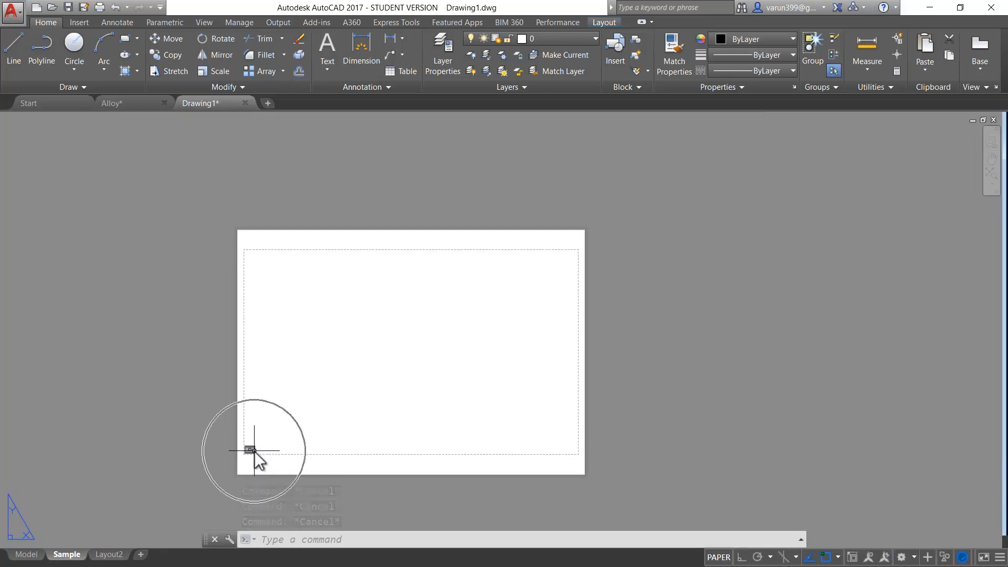
left_click(90, 488)
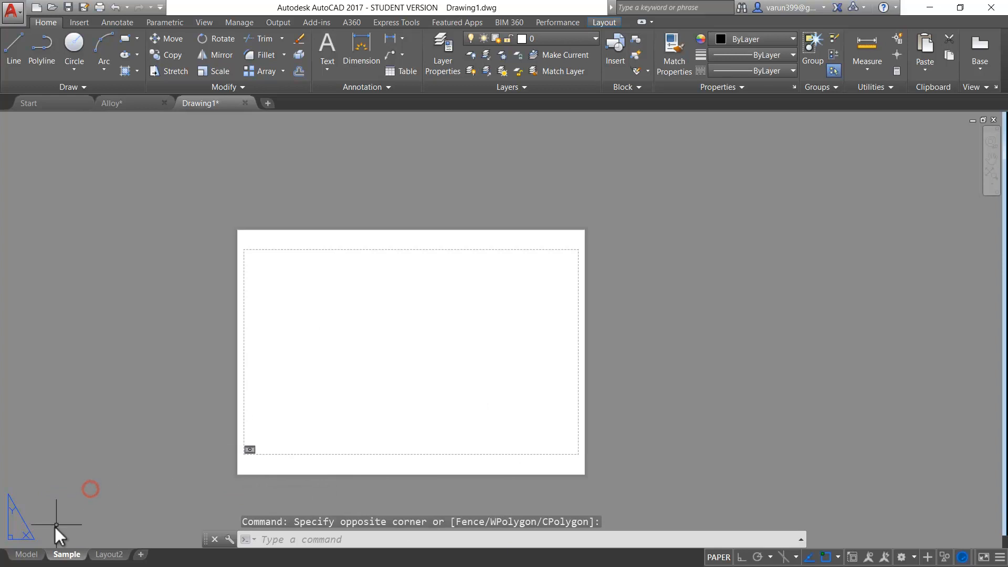
- Change the Sample layout's plot scale to 2:1 in its page setup and apply it
right_click(56, 555)
left_click(80, 470)
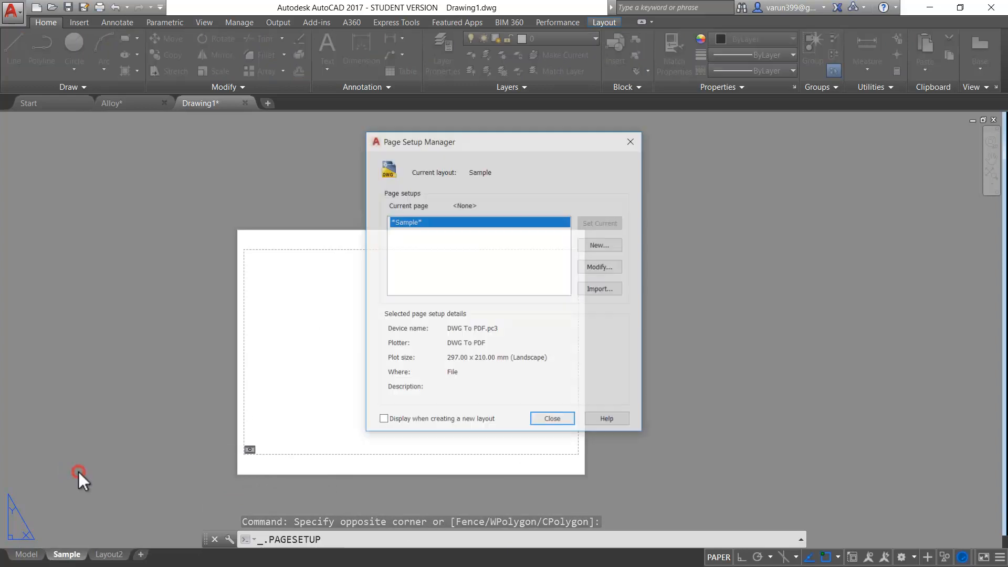
left_click(598, 267)
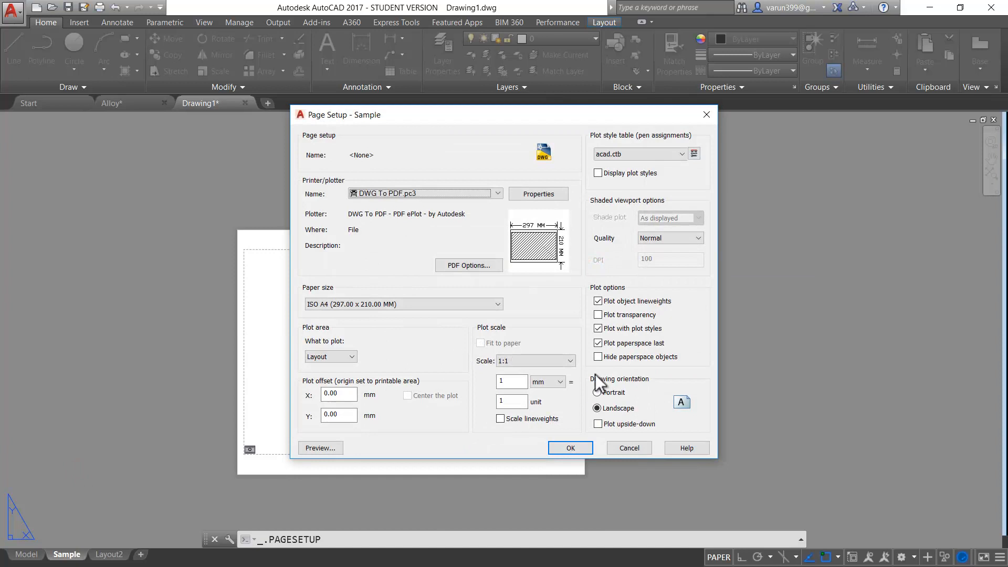
left_click(544, 361)
left_click(512, 207)
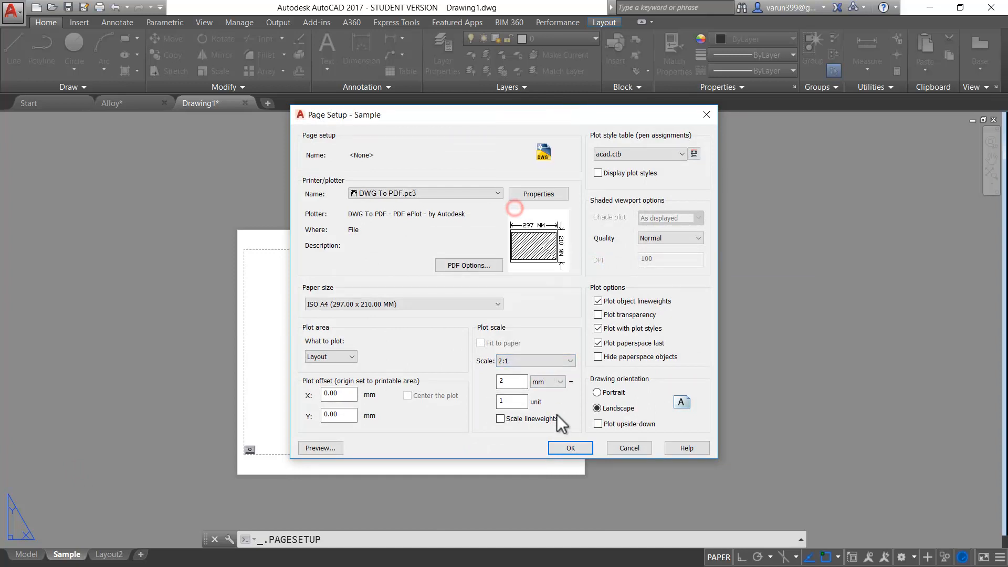
left_click(562, 445)
left_click(553, 420)
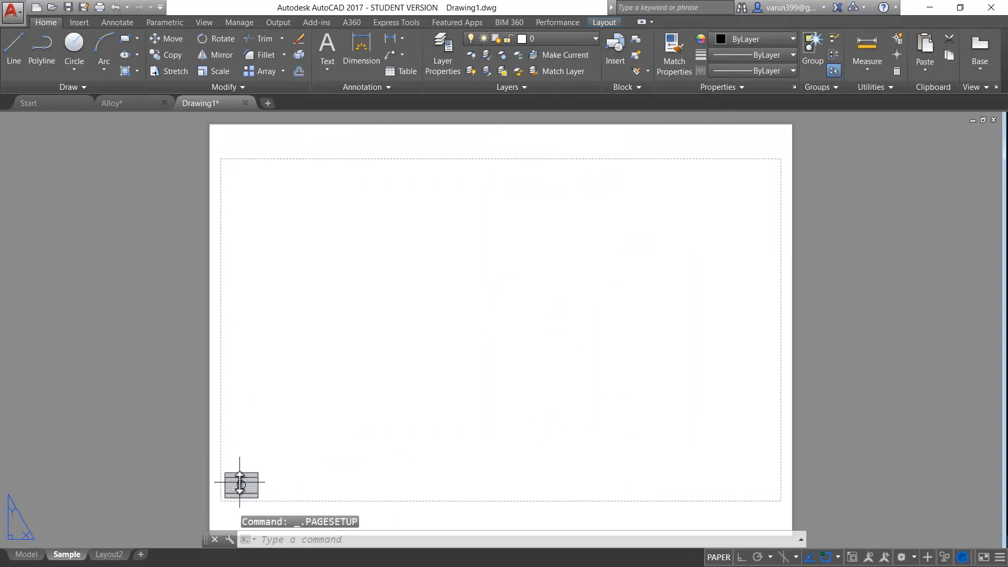
- Change the Sample layout's plot scale to an enlargement ratio greater than 2:1 in its page setup and apply it
right_click(68, 557)
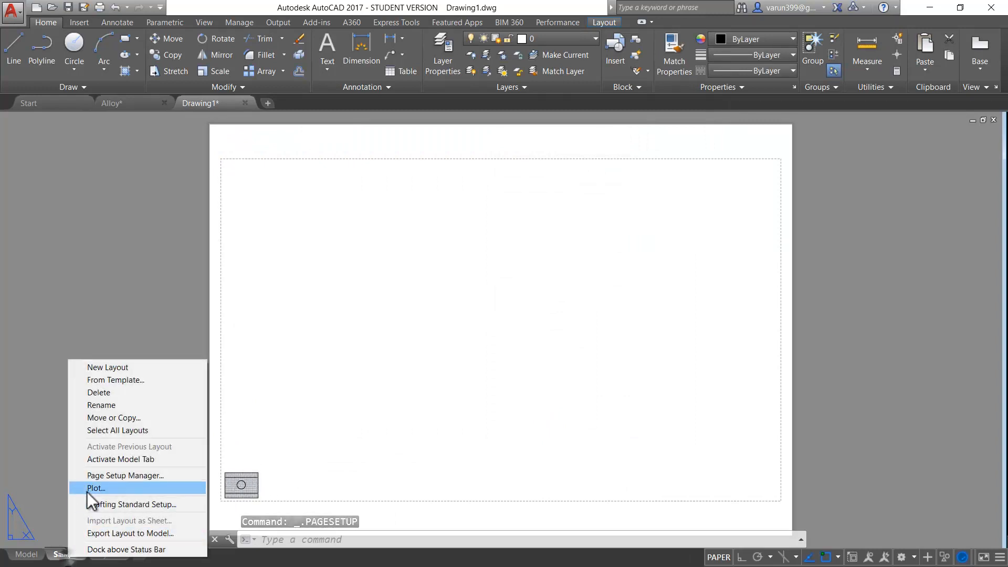
left_click(97, 476)
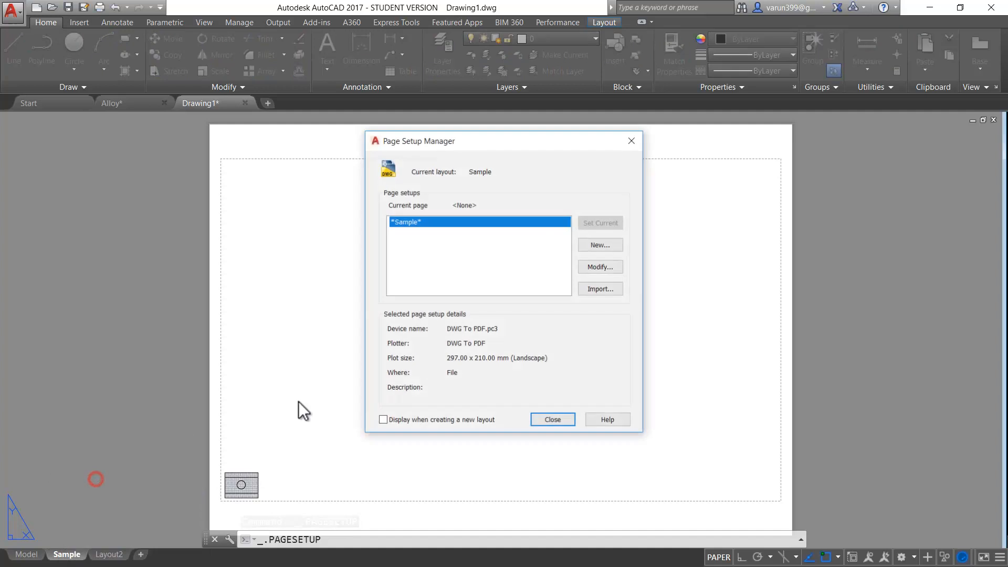
left_click(596, 267)
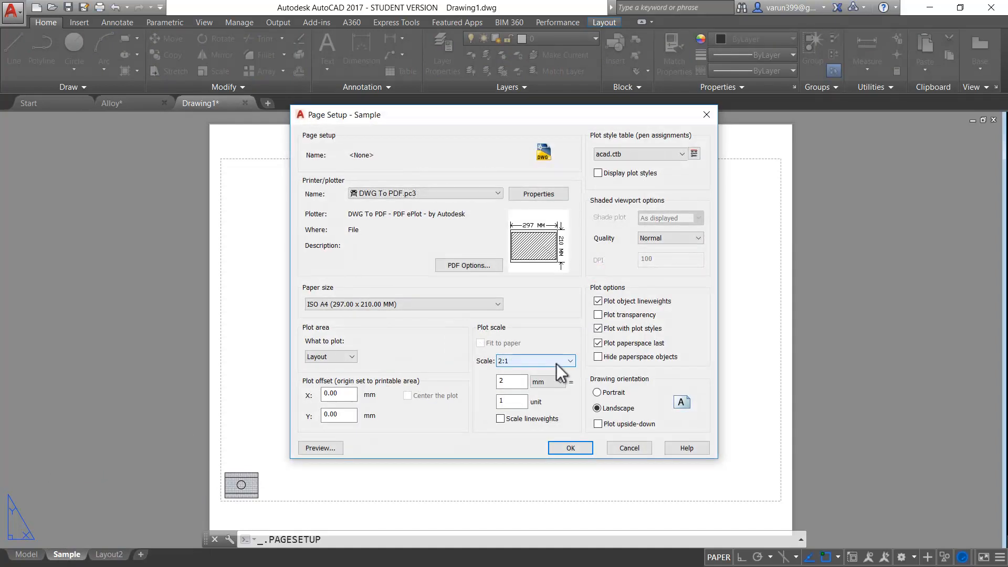
left_click(556, 362)
left_click(523, 200)
left_click(578, 446)
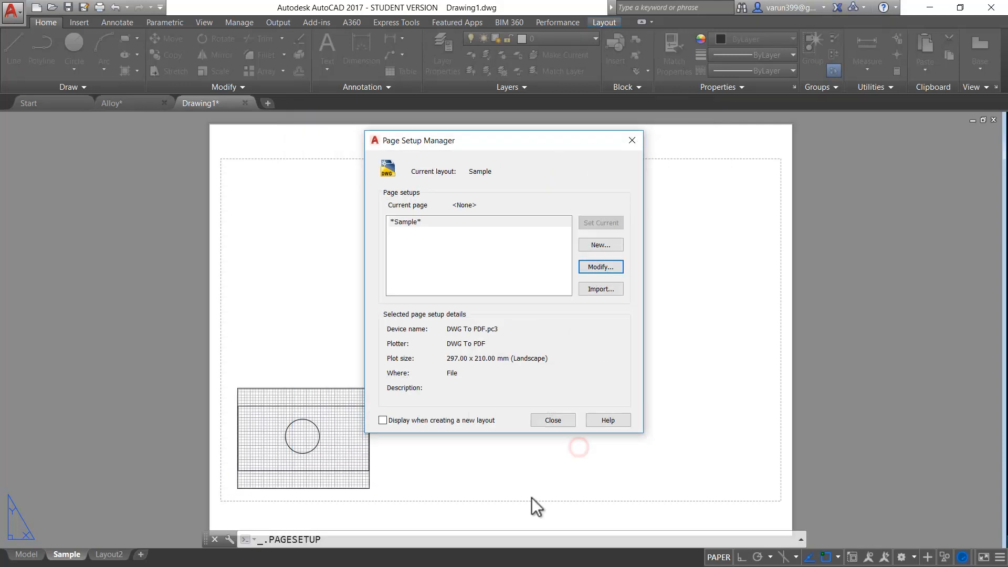
left_click(554, 421)
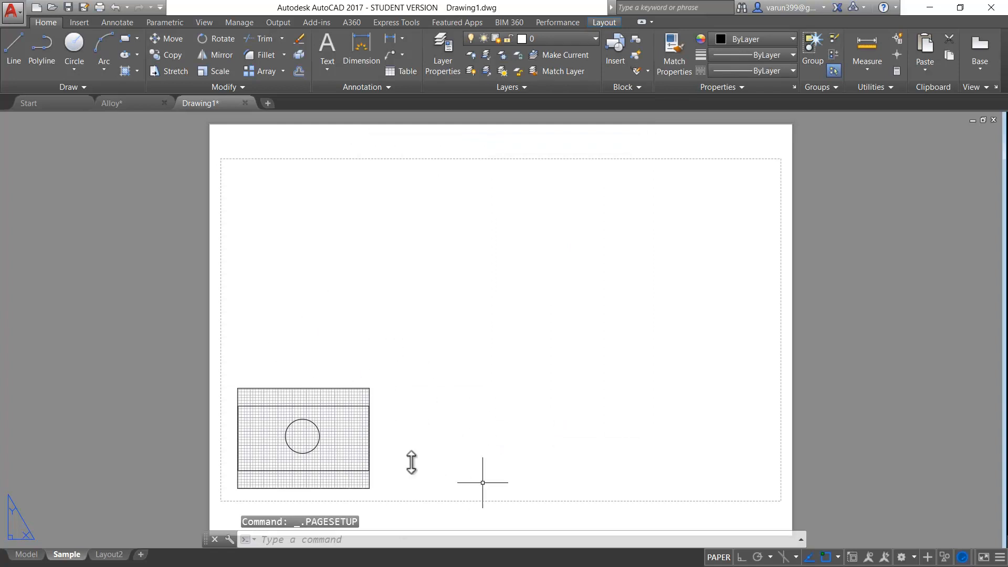
- Delete the existing viewport from the Sample layout
left_click(494, 351)
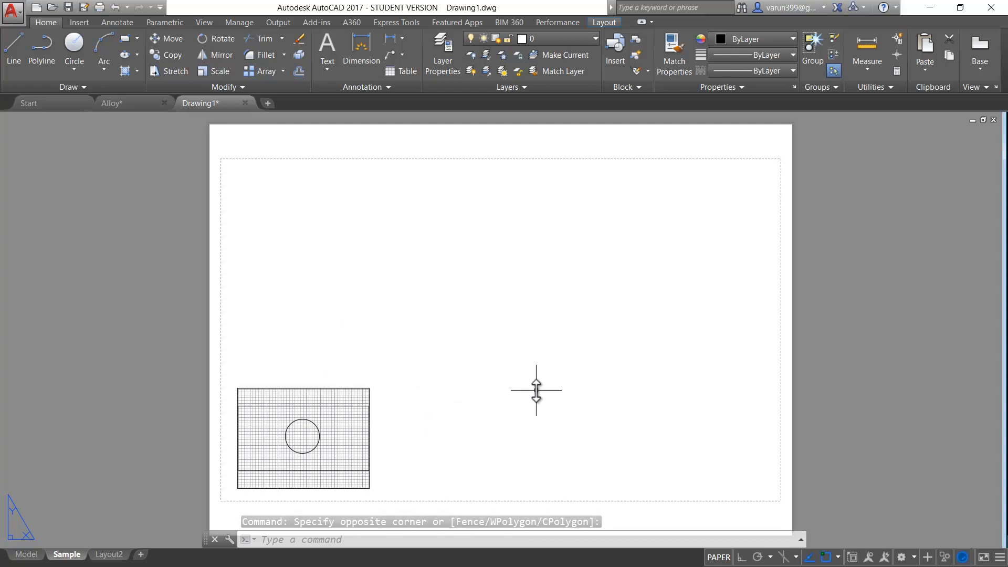
left_click(495, 332)
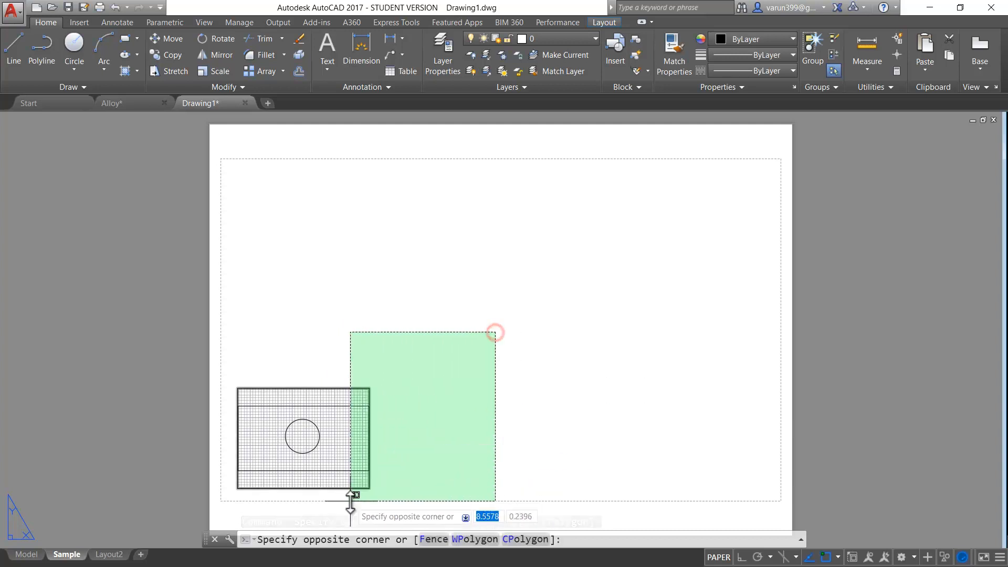
left_click(244, 528)
key("Delete")
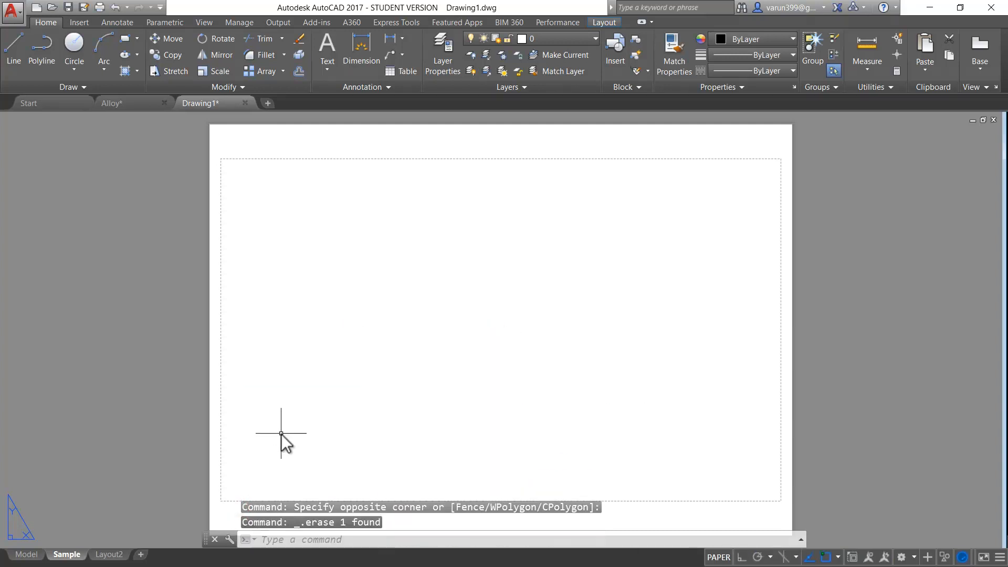
- Turn on the classic menu bar by setting the MENUBAR system variable to 1
scroll(562, 369, "down", 3)
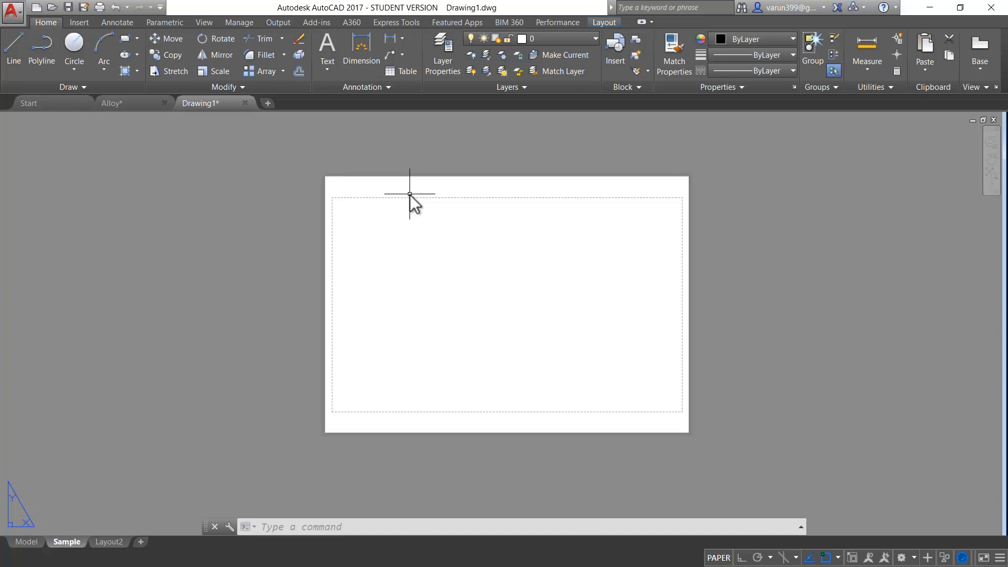
type("menubar")
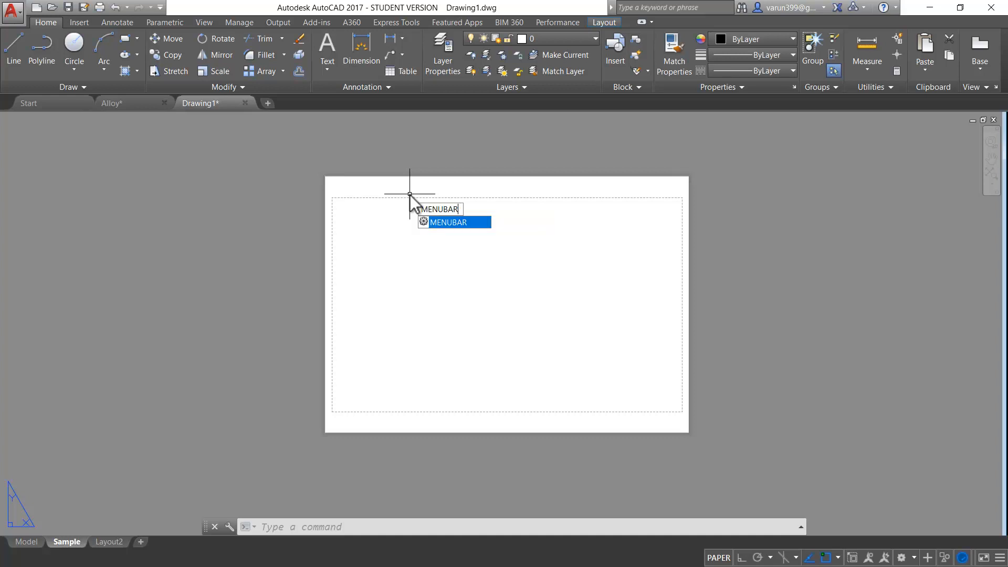
key("Return")
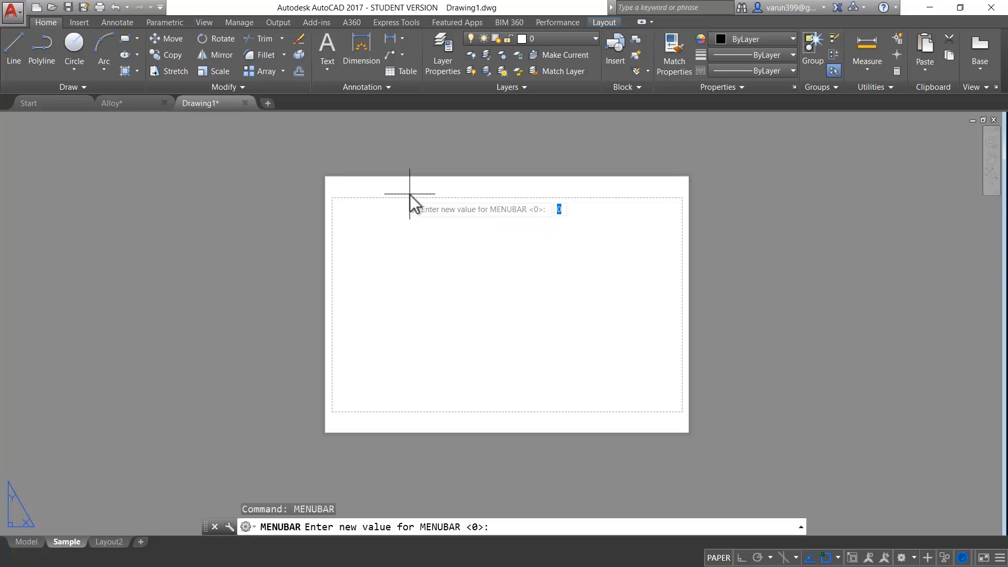
left_click(490, 527)
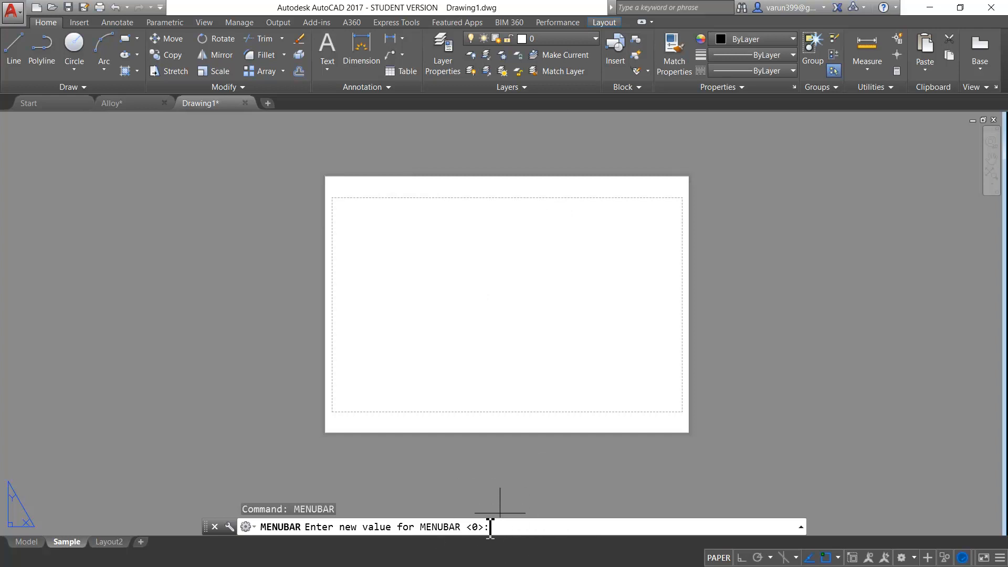
type("1")
key("Return")
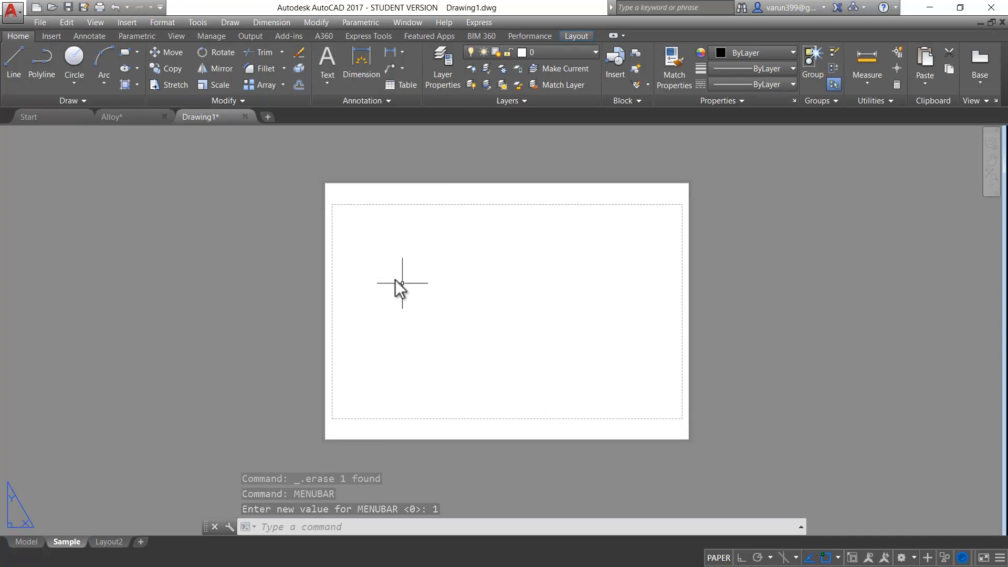
- Create a single rectangular viewport that nearly fills the printable area of the Sample layout
left_click(93, 25)
mouse_move(120, 181)
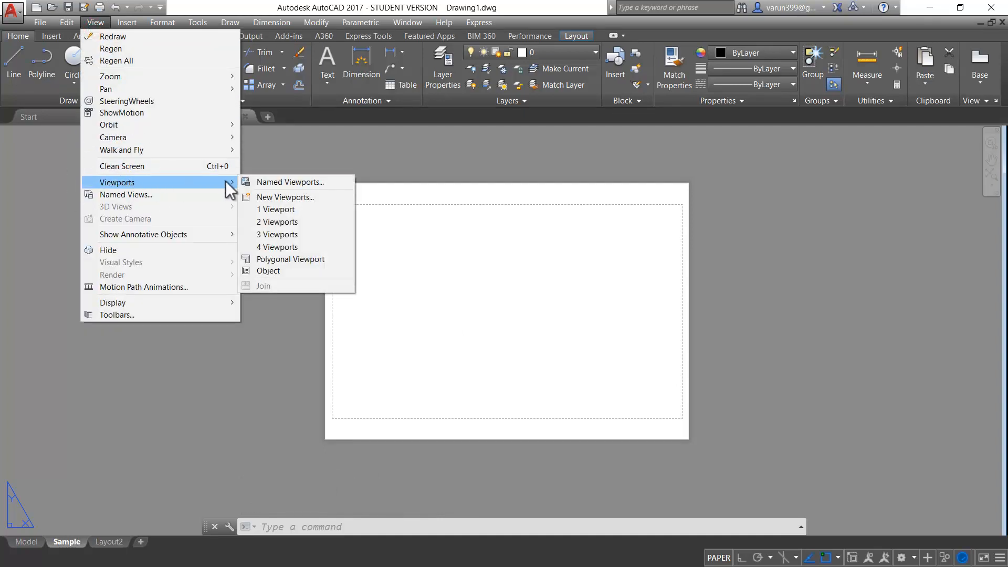
left_click(276, 209)
left_click(338, 210)
left_click(338, 210)
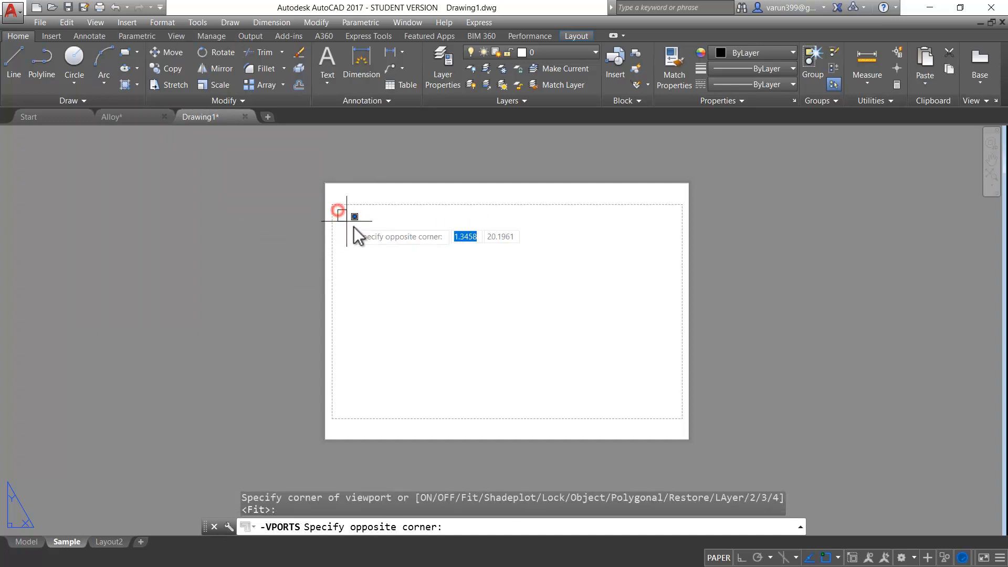
left_click(679, 414)
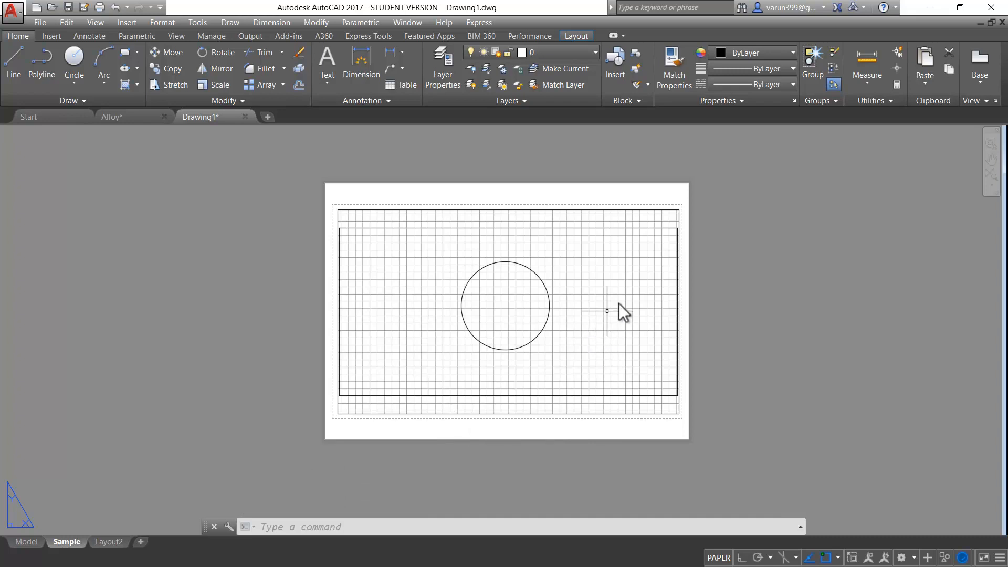
- Delete the single viewport from the Sample layout
left_click(753, 298)
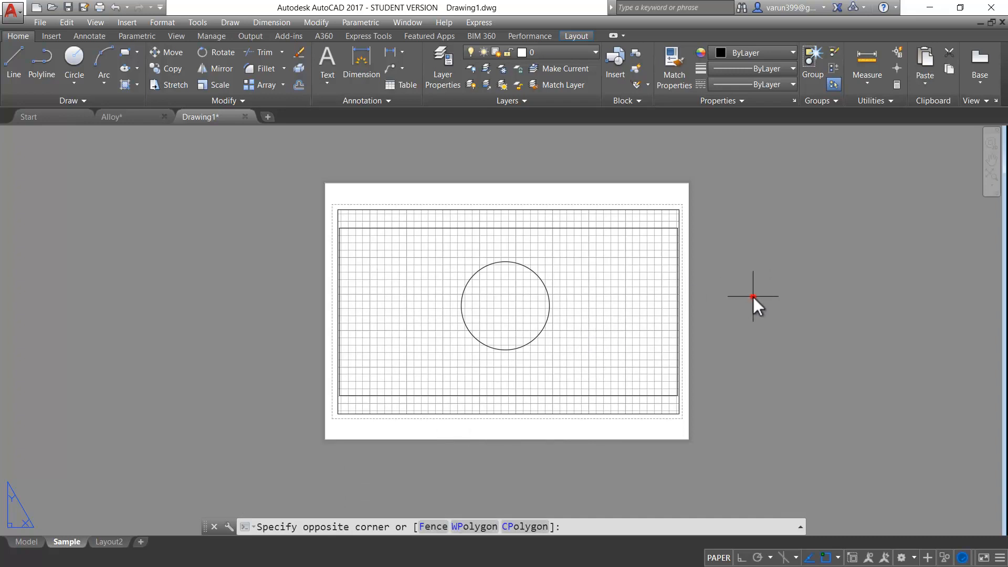
left_click(632, 487)
key("Delete")
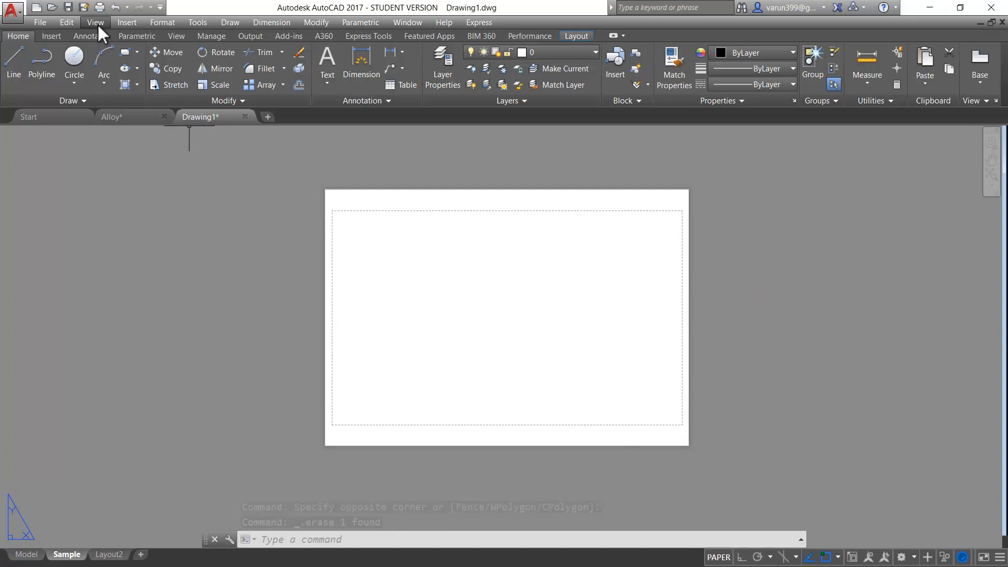
- Create an arrangement of four viewports that nearly fills the printable area of the Sample layout
left_click(96, 23)
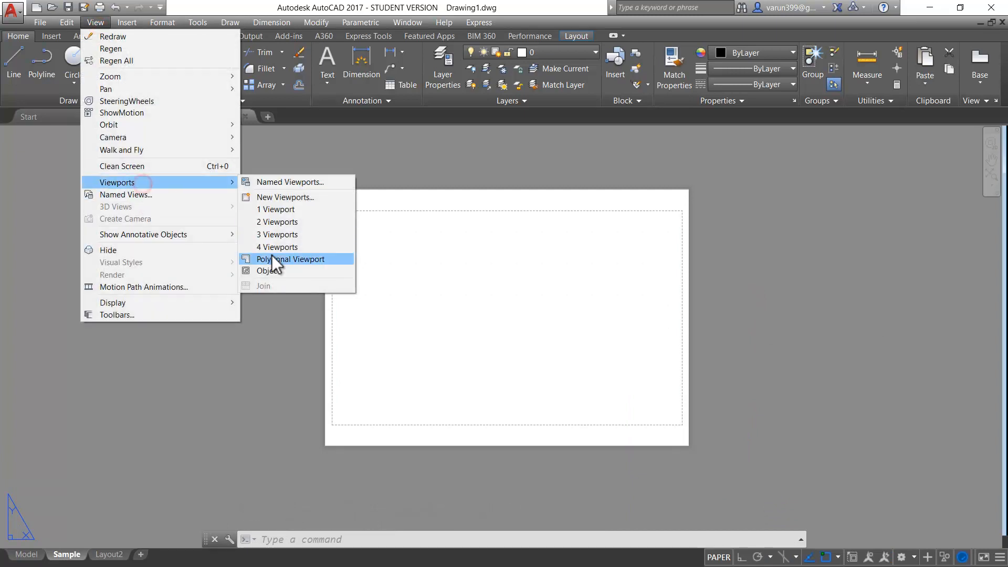
left_click(272, 248)
left_click(337, 216)
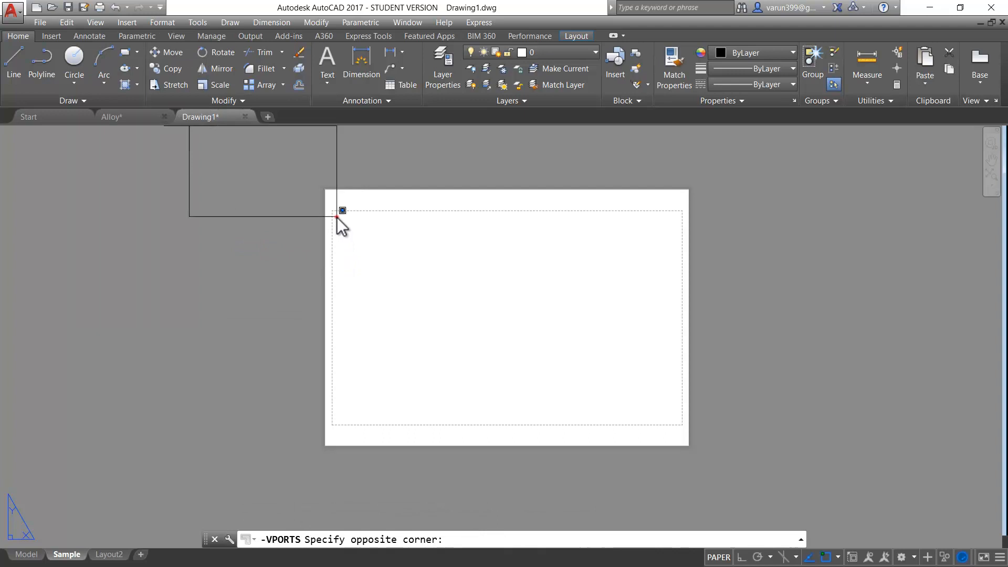
left_click(679, 422)
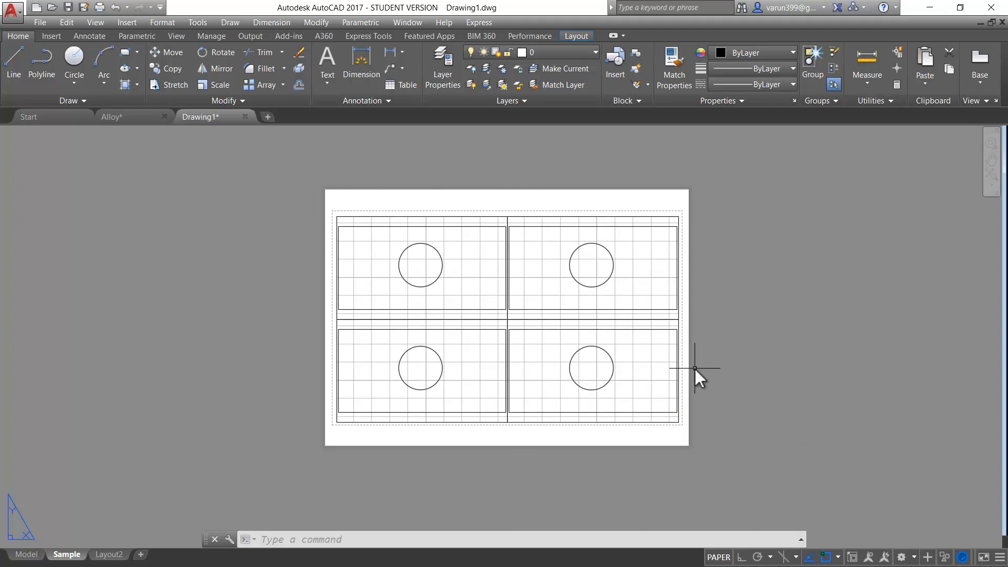
key("Escape")
key("Escape")
- Insert the Arch D layout from the Architectural Imperial template in the SheetSets folder, and open the inserted layout
mouse_move(64, 558)
key("ctrl")
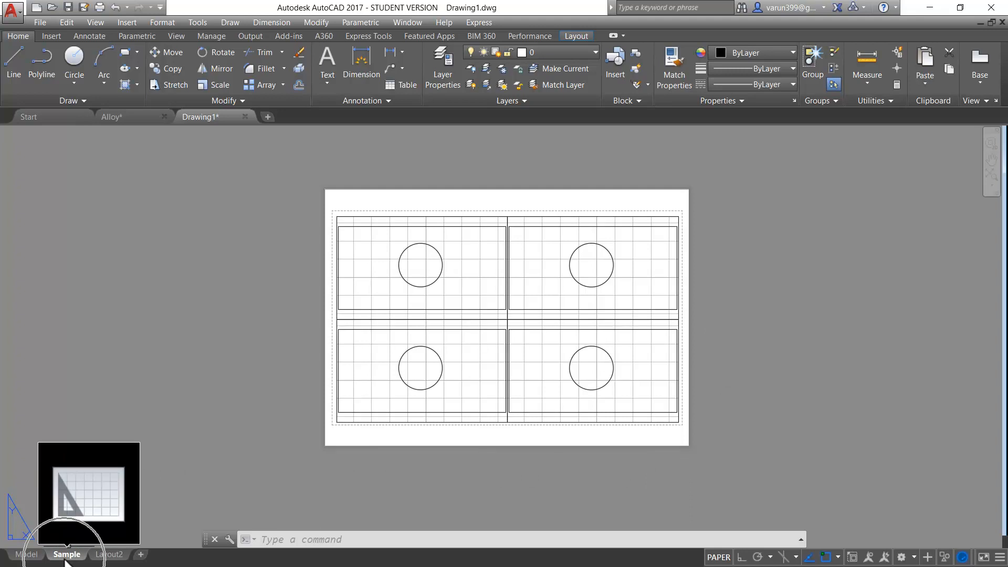
right_click(66, 555)
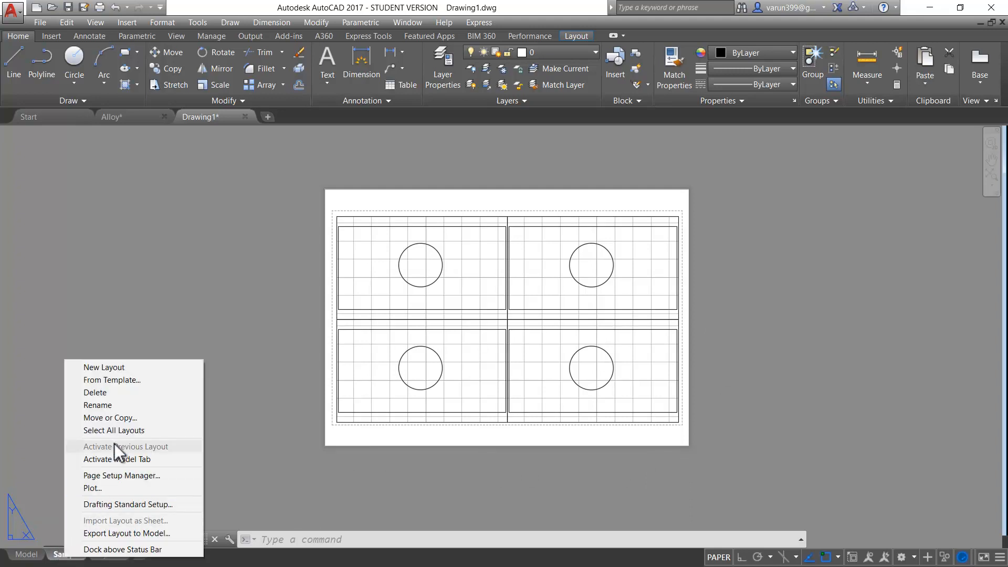
left_click(122, 380)
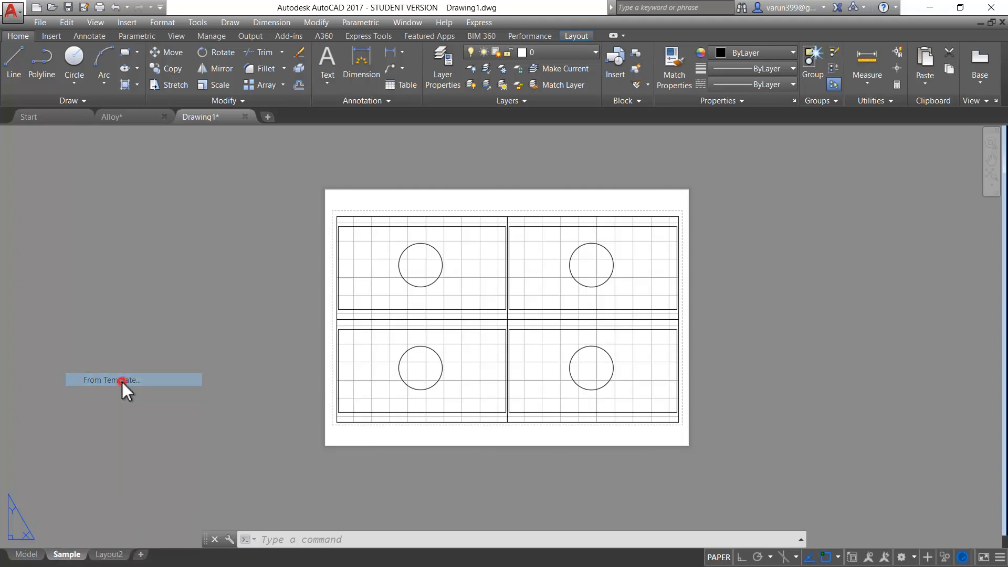
key("ctrl")
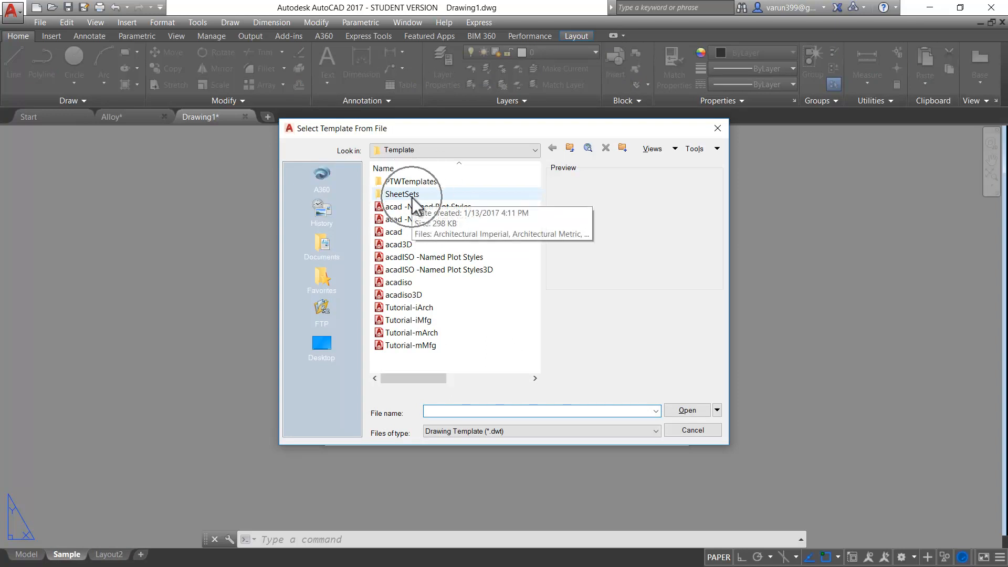
double_click(412, 196)
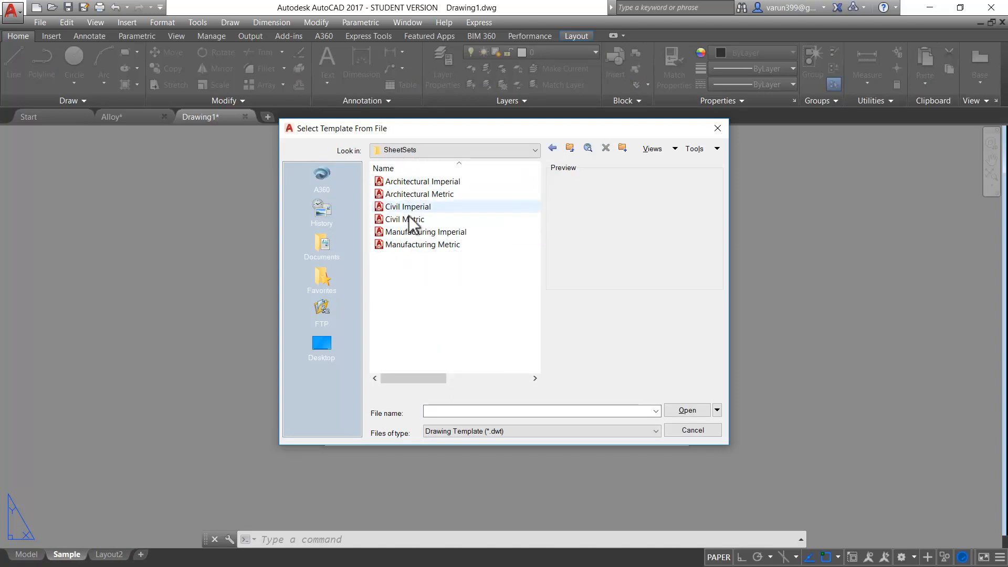
left_click(415, 181)
left_click(674, 411)
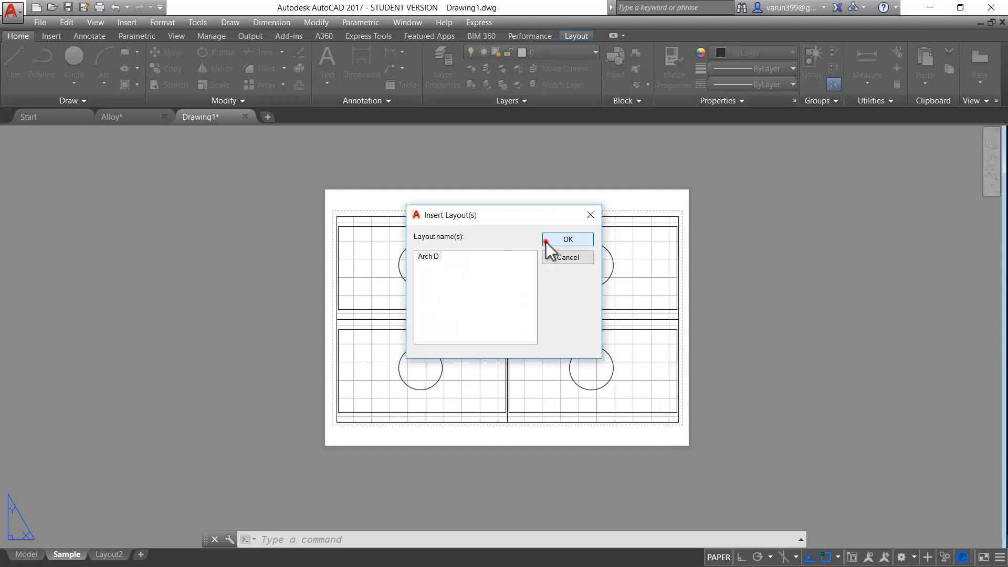
left_click(546, 241)
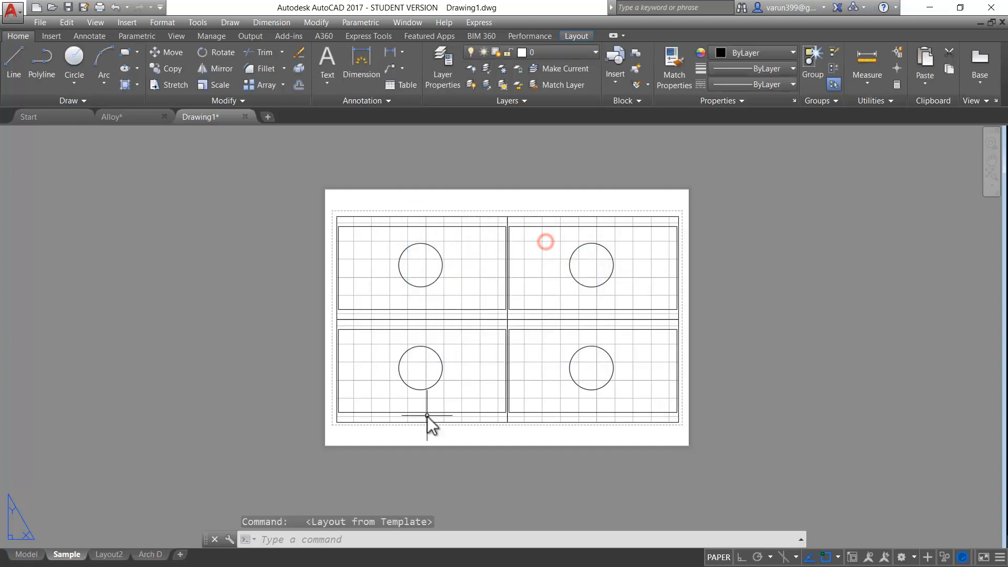
left_click(154, 556)
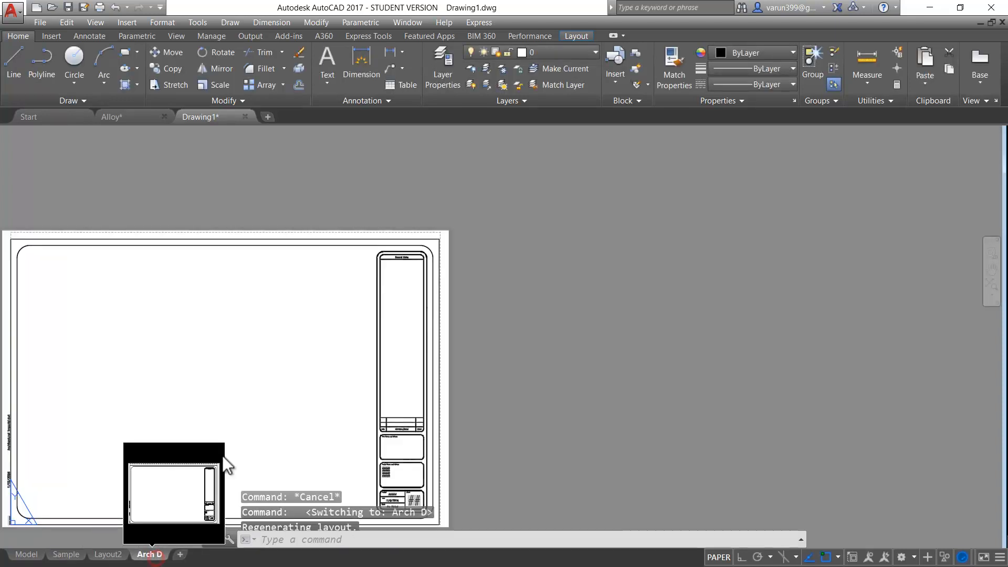
middle_click_drag(415, 358, 613, 294)
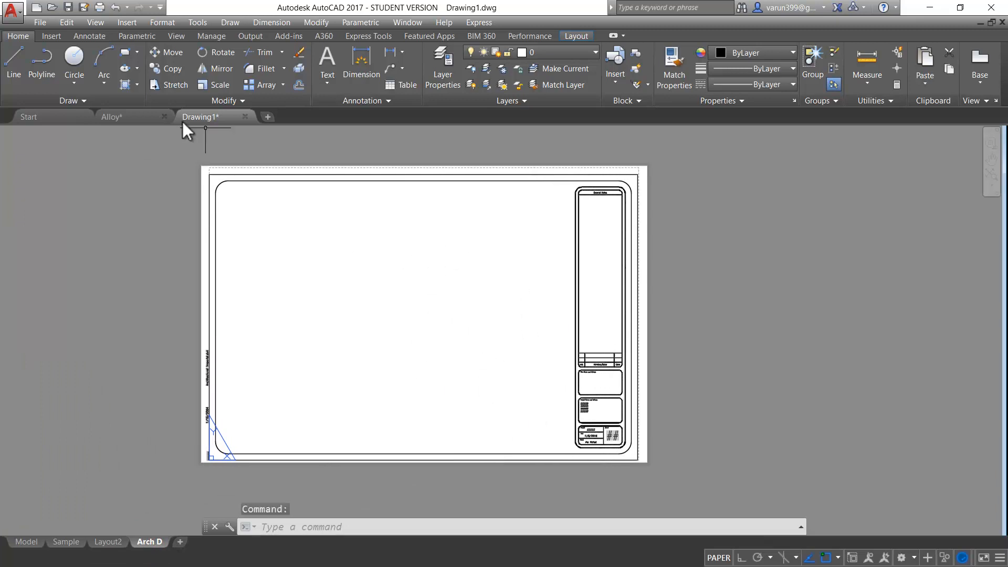
- Switch to the Alloy drawing and open its Layout1 paper space
left_click(146, 121)
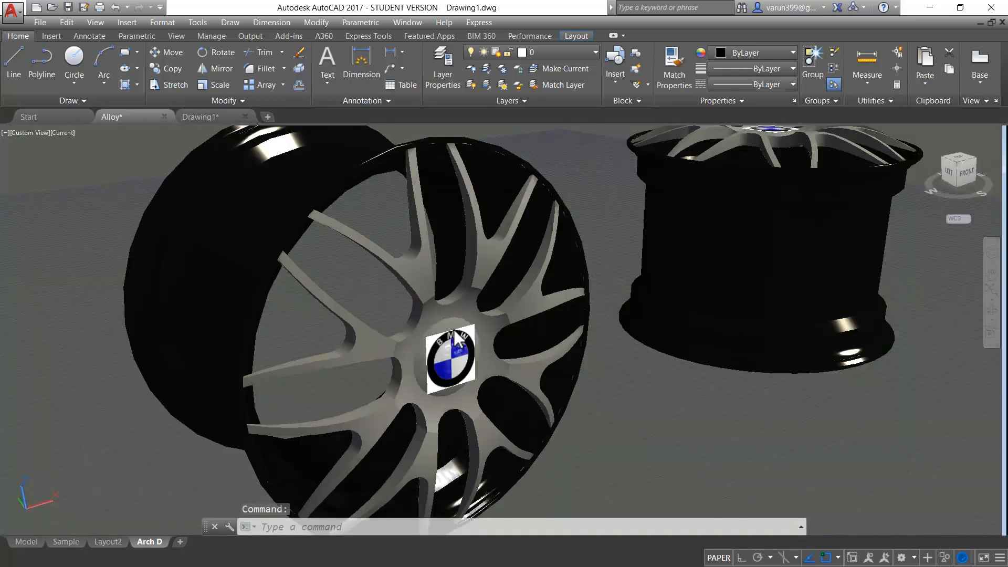
scroll(515, 332, "down", 3)
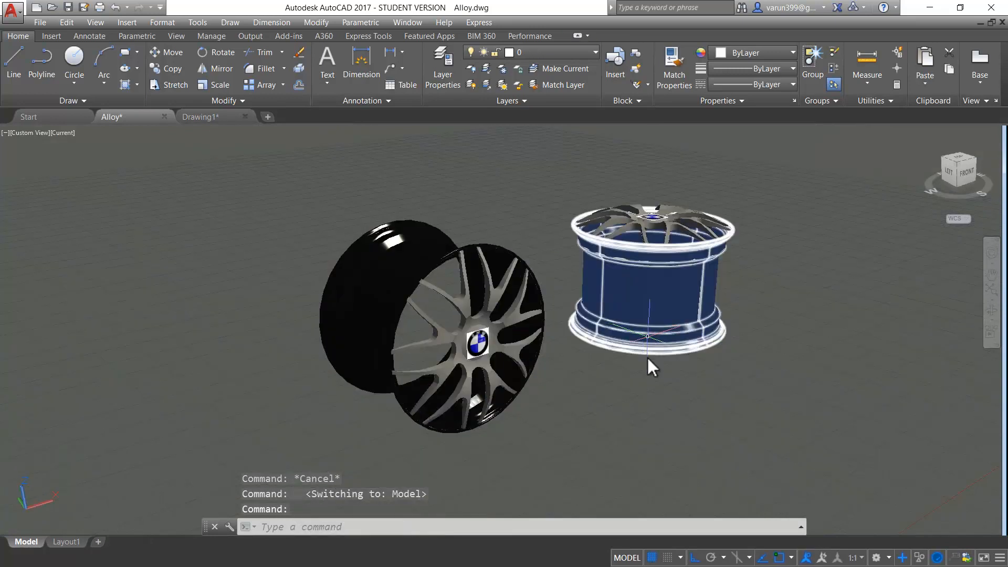
left_click(77, 543)
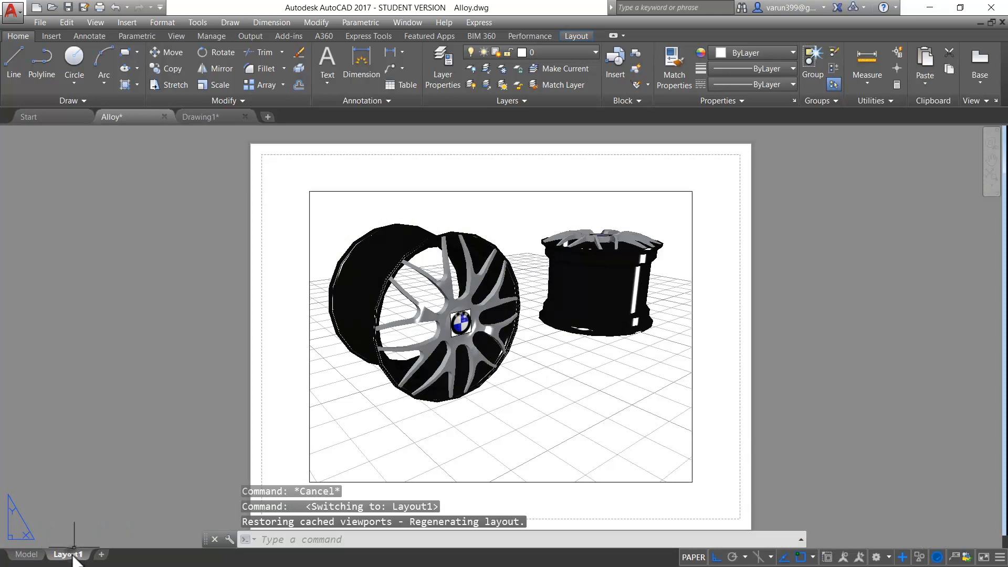
- Modify Layout1's page setup to use the DWG To PDF.pc3 plotter and ISO A3 (420.00 x 297.00 MM) paper
right_click(78, 550)
left_click(94, 478)
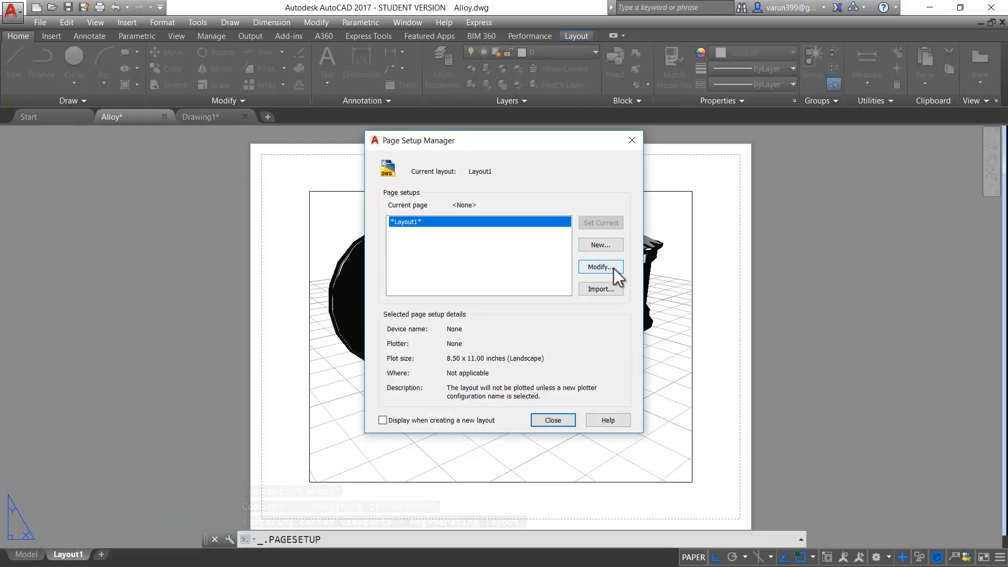
left_click(613, 268)
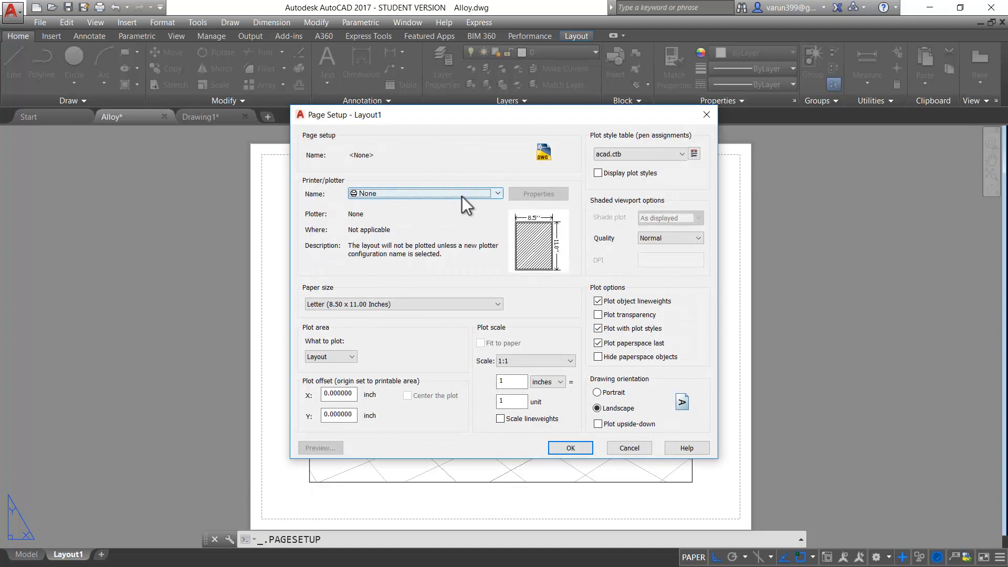
left_click(462, 196)
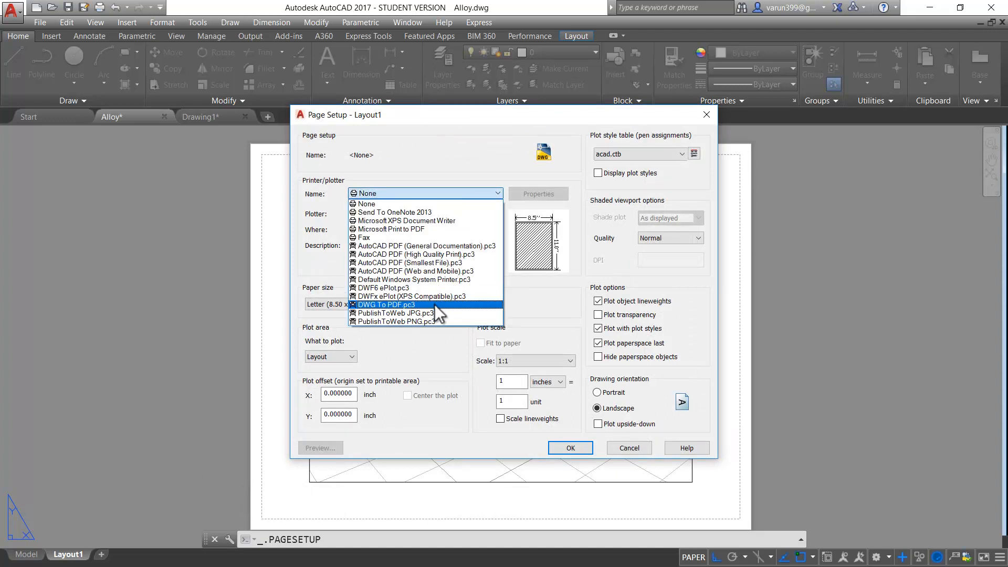
left_click(434, 304)
left_click(427, 306)
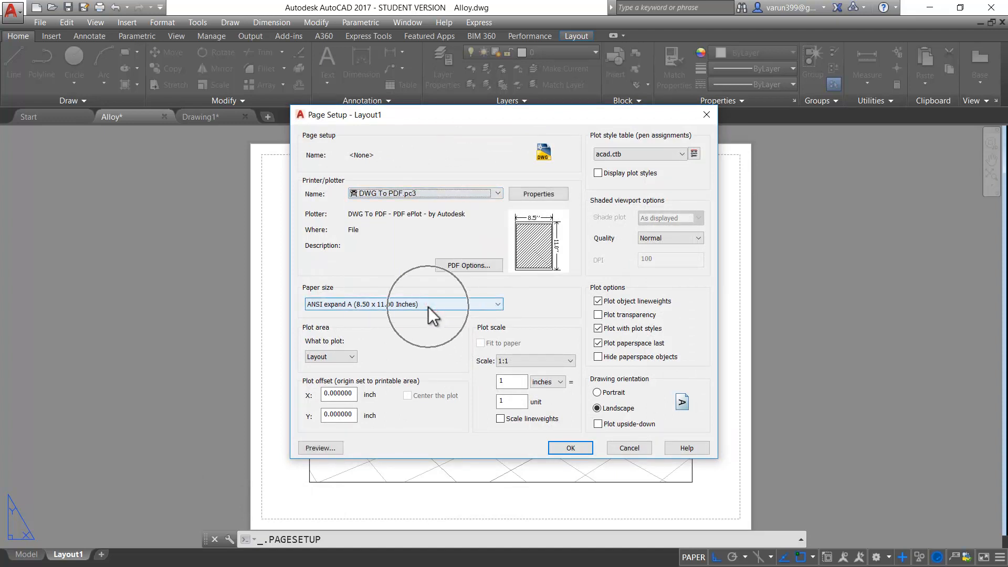
left_click_drag(500, 493, 493, 458)
left_click(374, 382)
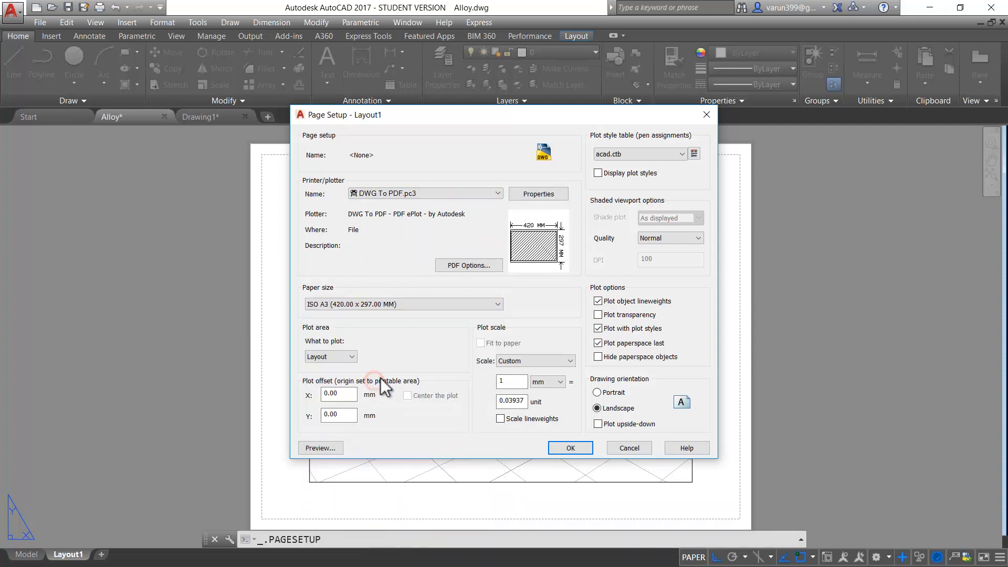
- Set Layout1's plot scale to 1:1, keep the acad.ctb plot style table, and apply the page setup
left_click(508, 359)
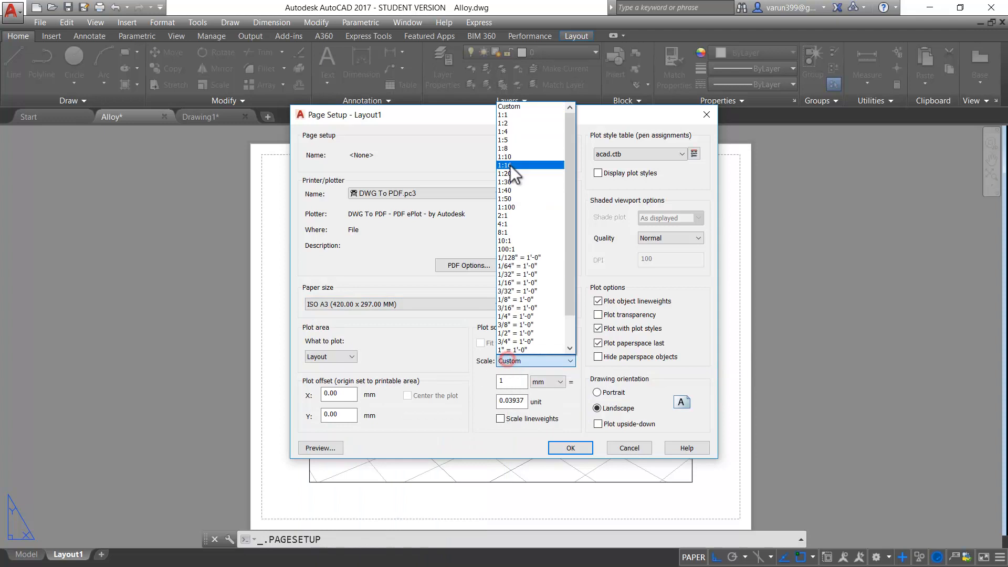
left_click(511, 116)
left_click(616, 153)
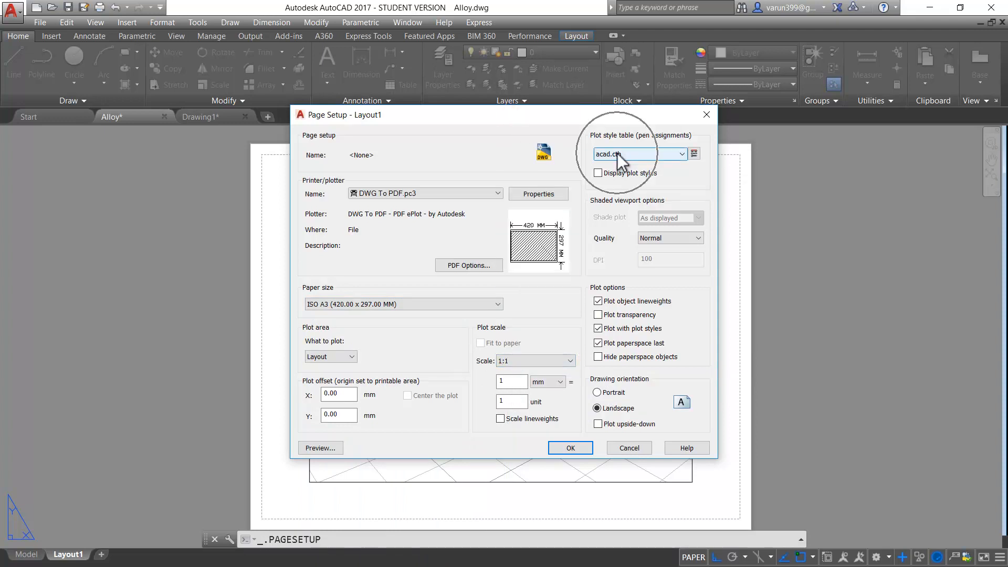
left_click(616, 177)
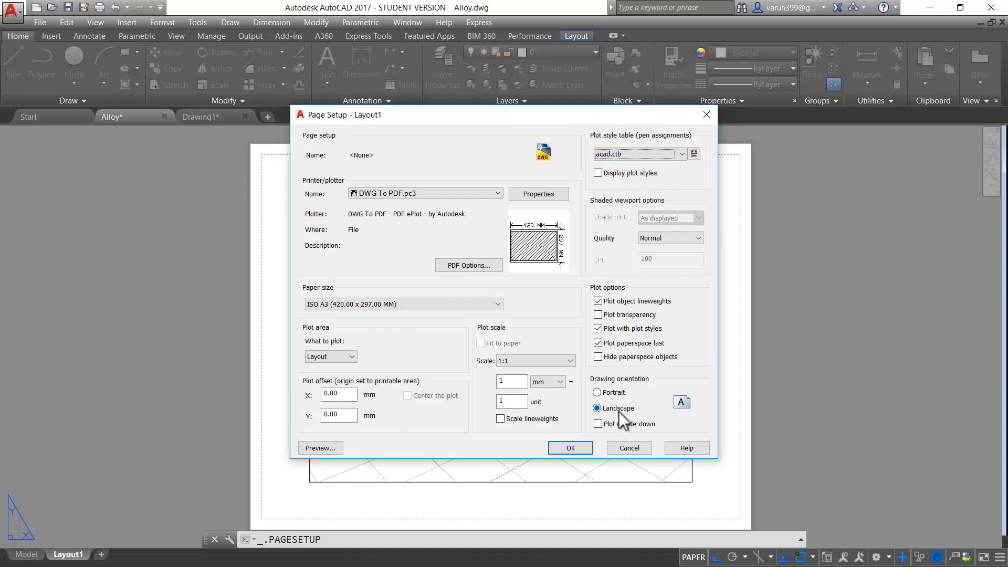
left_click(578, 445)
left_click(554, 419)
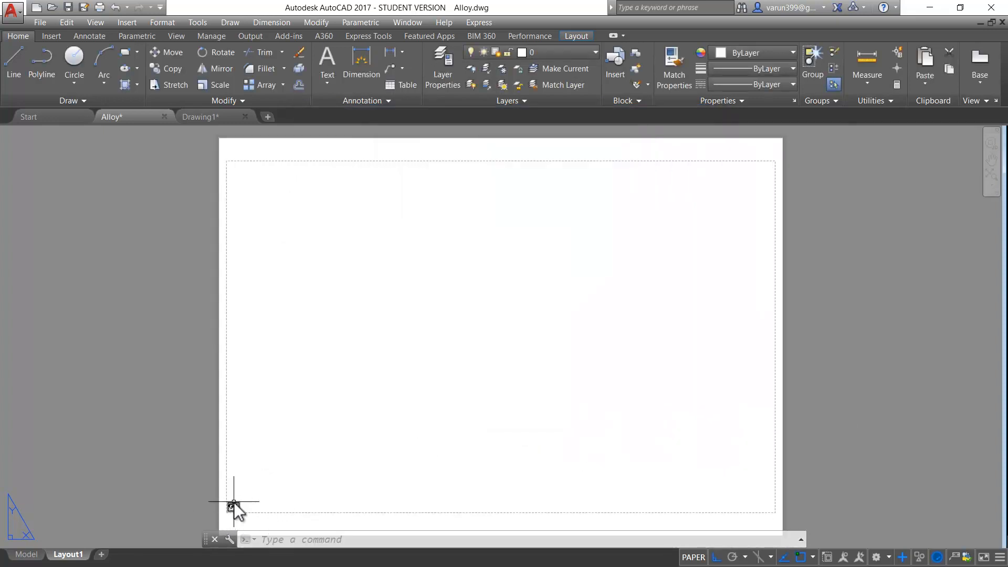
- Delete the tiny default viewport in the lower-left corner of the Layout1 sheet
left_click(235, 504)
left_click(262, 482)
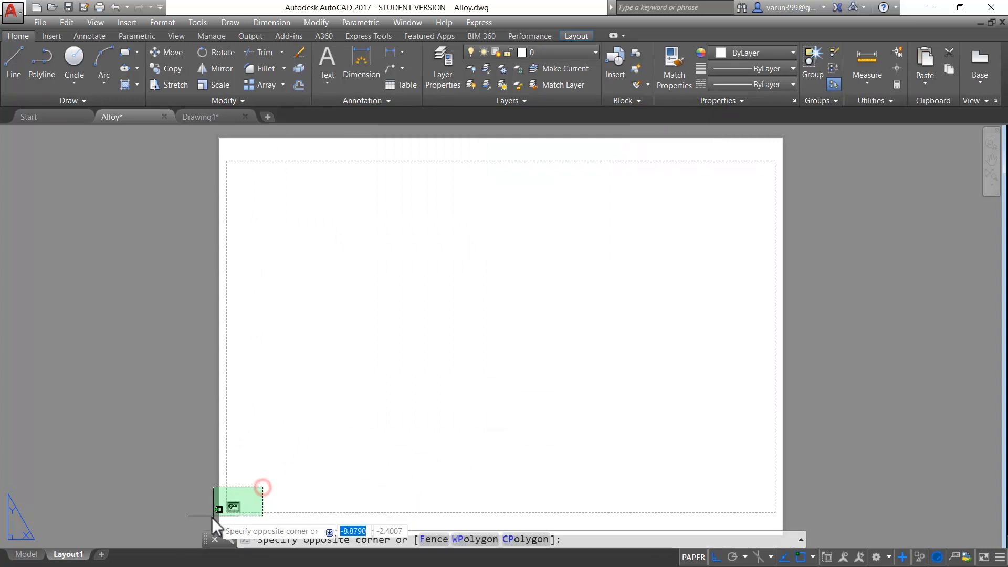
left_click(205, 518)
key("Delete")
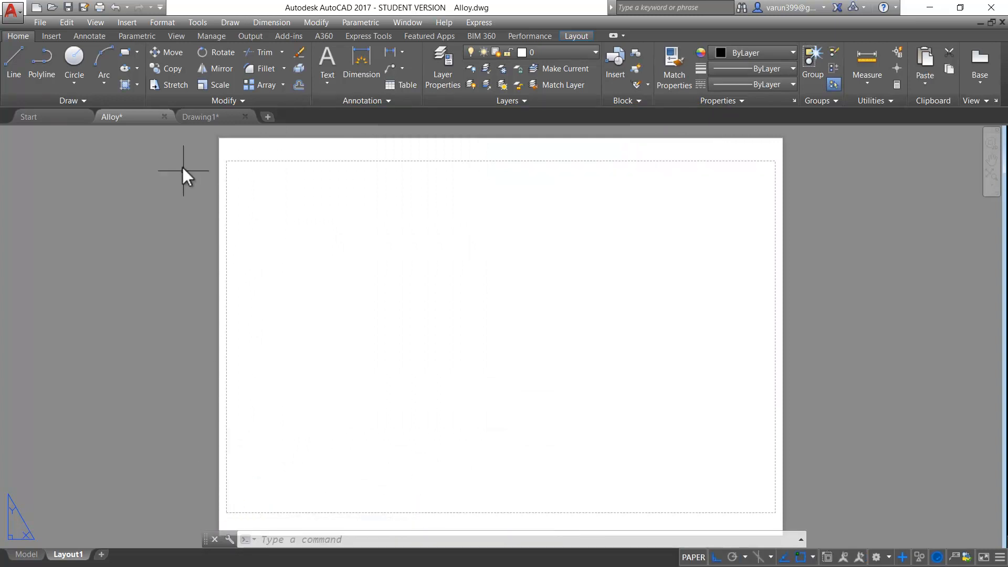
- Create a single viewport showing the alloy wheels that nearly fills the printable area of Layout1
left_click(95, 22)
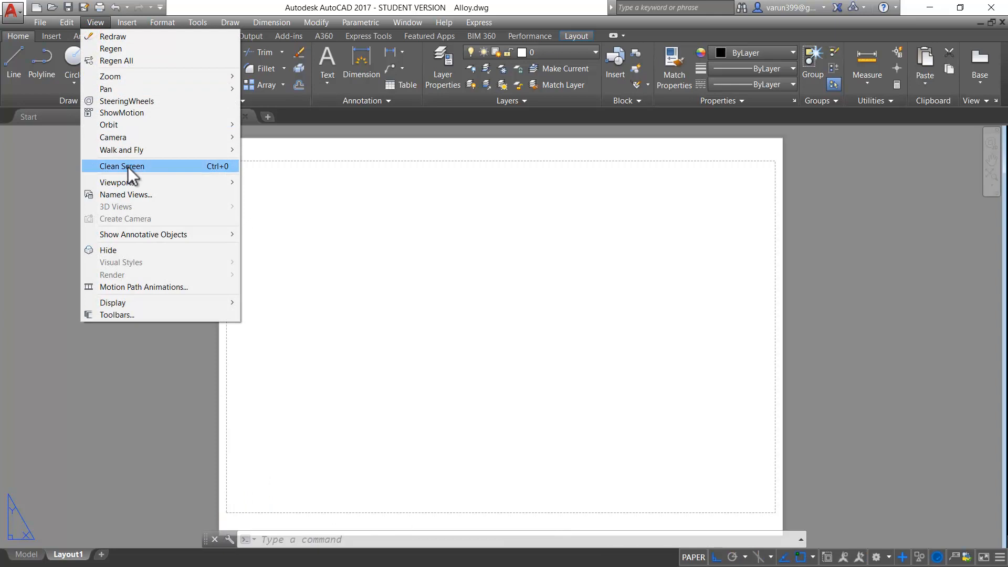
mouse_move(124, 181)
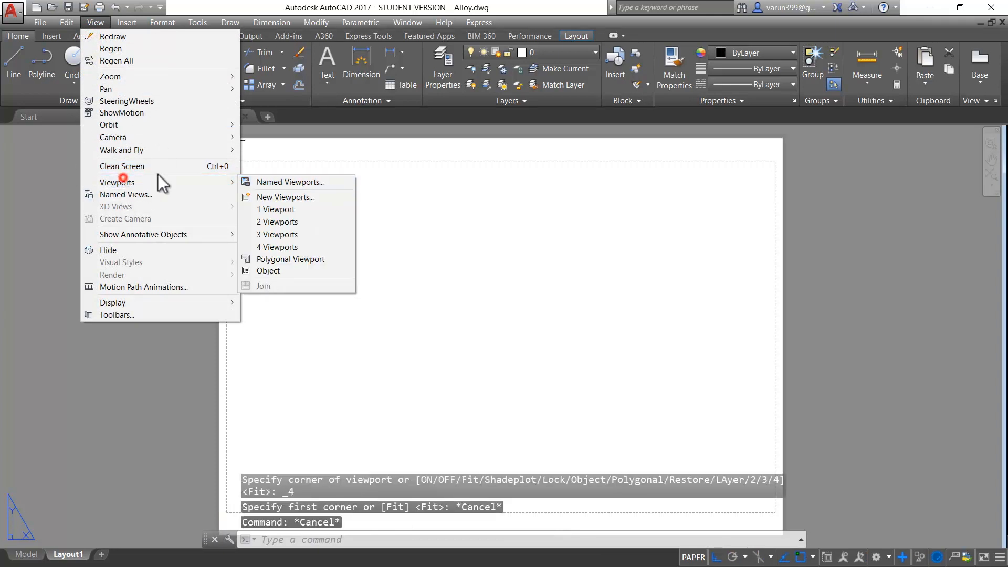
left_click(299, 206)
left_click(231, 166)
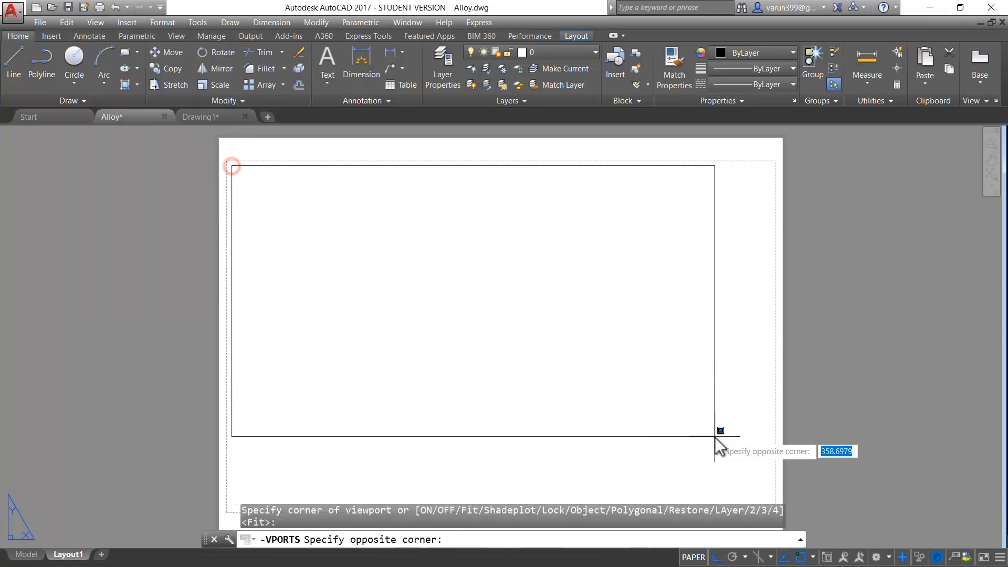
left_click(742, 465)
scroll(669, 438, "down", 4)
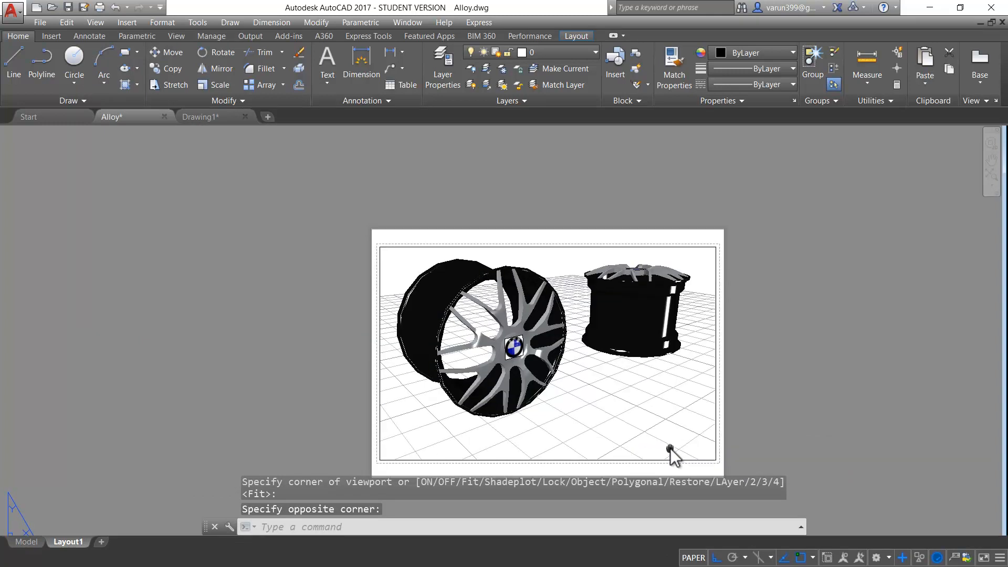